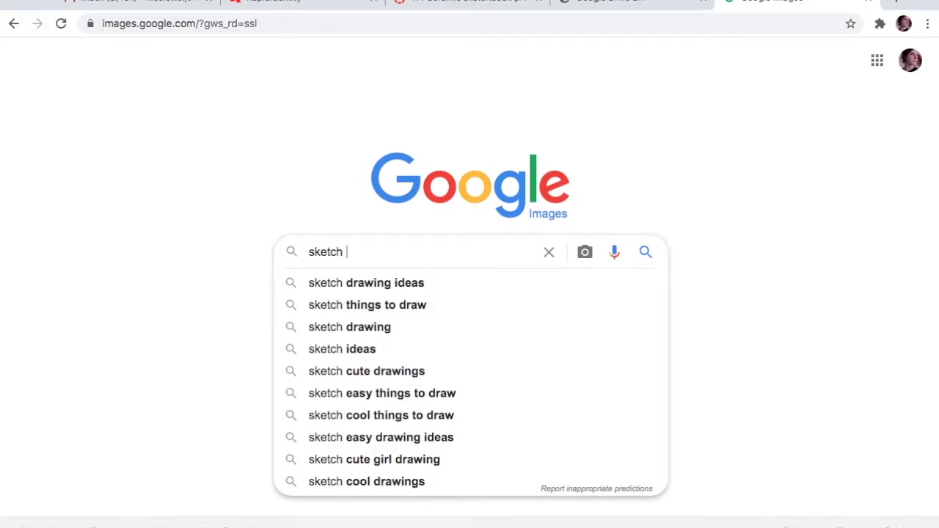
Step: Search Google Images for "sketch animal" and browse the results
type("an")
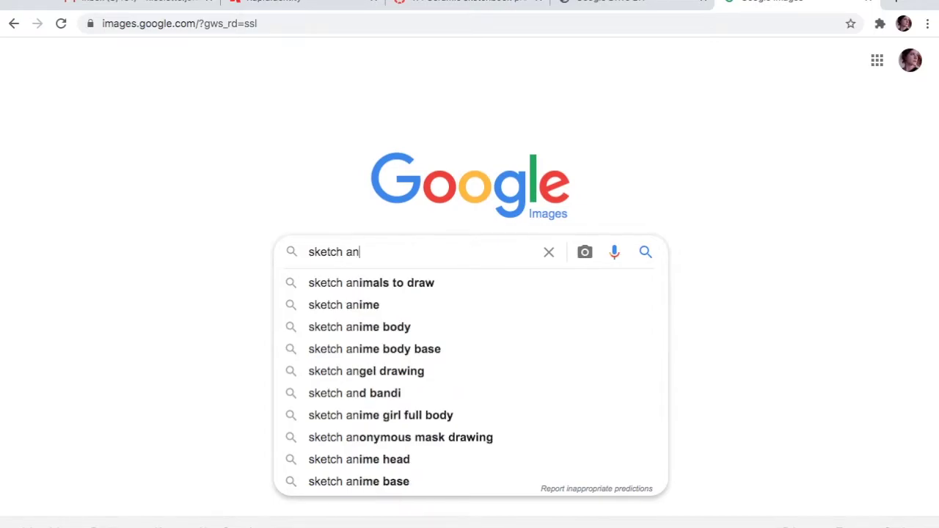
type("imal")
key("Return")
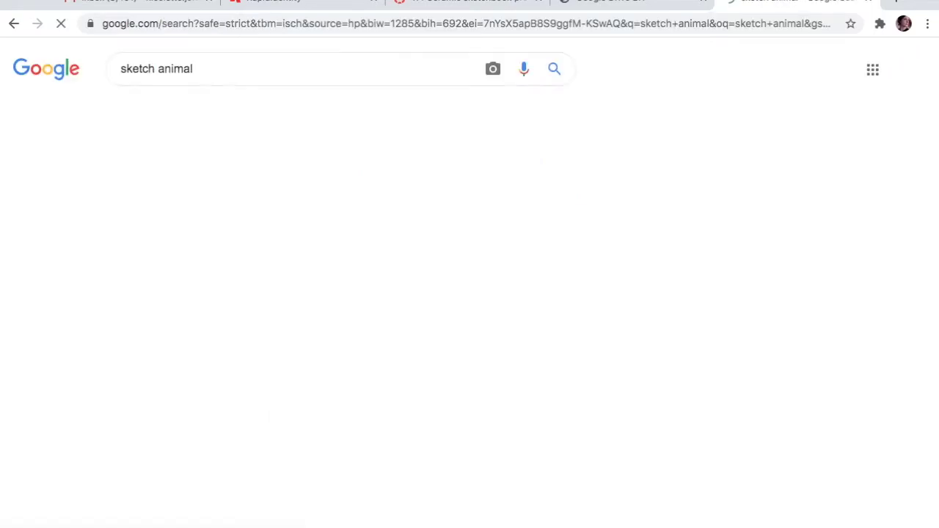
scroll(456, 363, "down", 10)
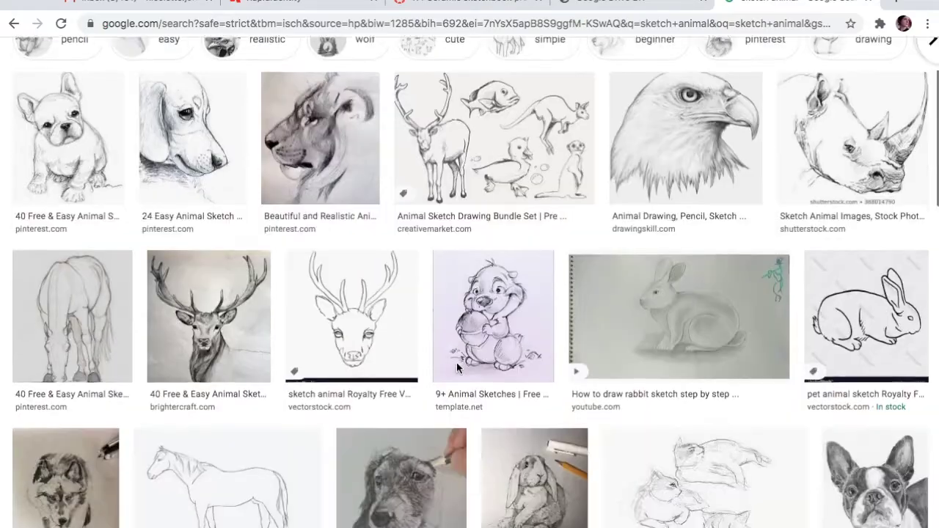
scroll(457, 367, "down", 5)
scroll(456, 367, "up", 15)
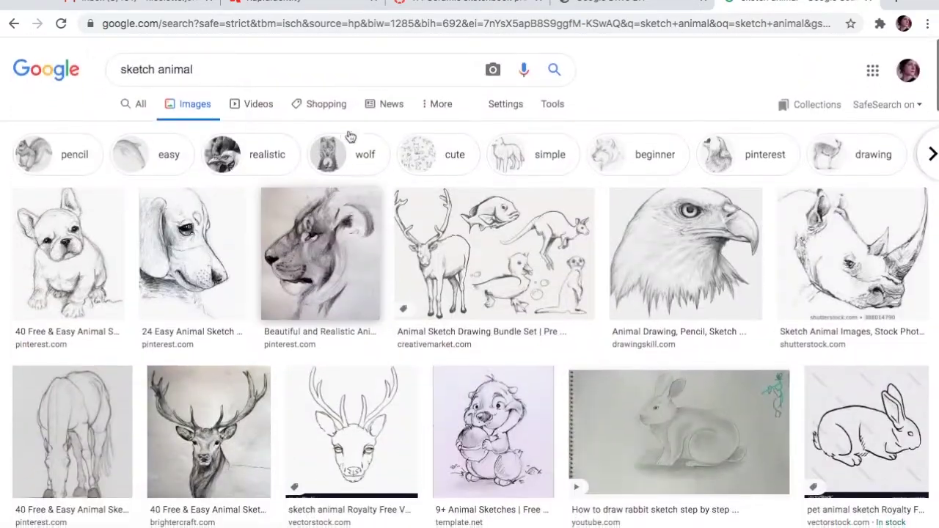
Step: Narrow the image search to "sketch animal cat"
left_click(274, 64)
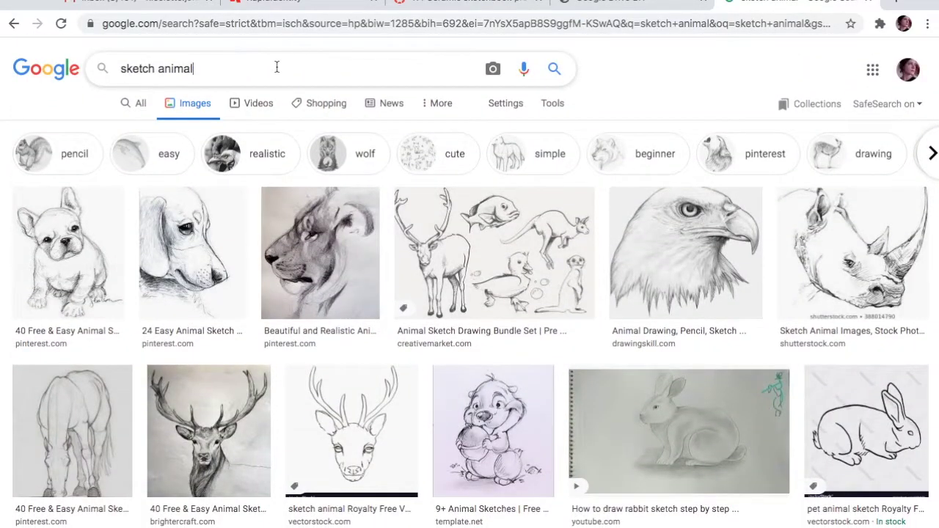
type("cat")
key("Return")
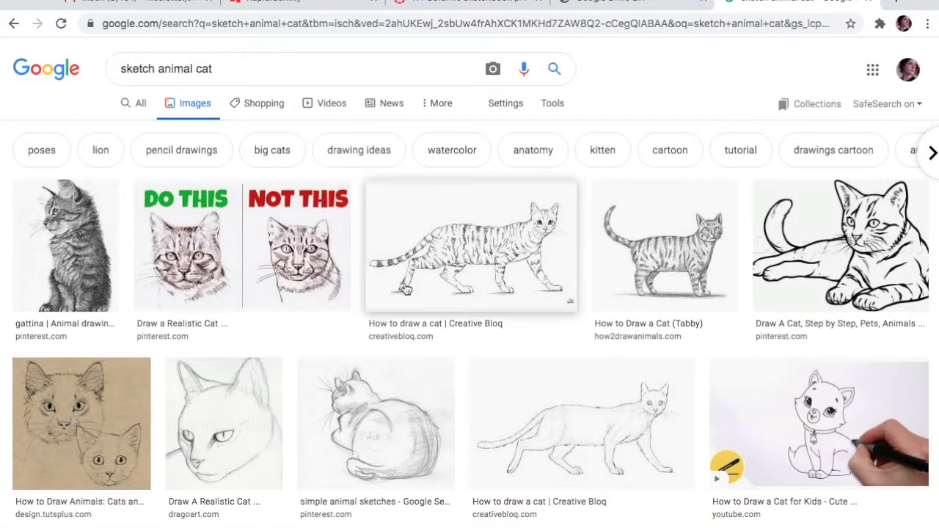
scroll(441, 242, "down", 1)
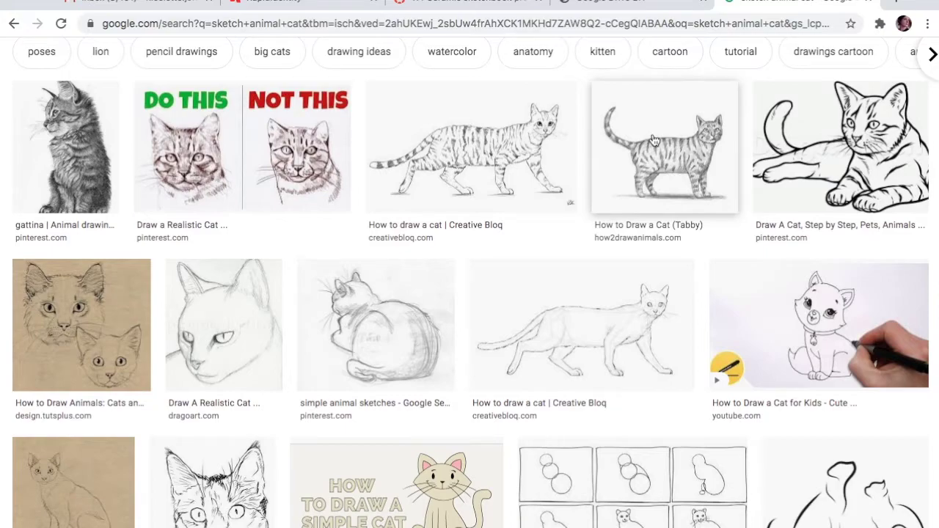
Step: Open the "How to Draw a Cat (Tabby)" result and copy its image
left_click(655, 140)
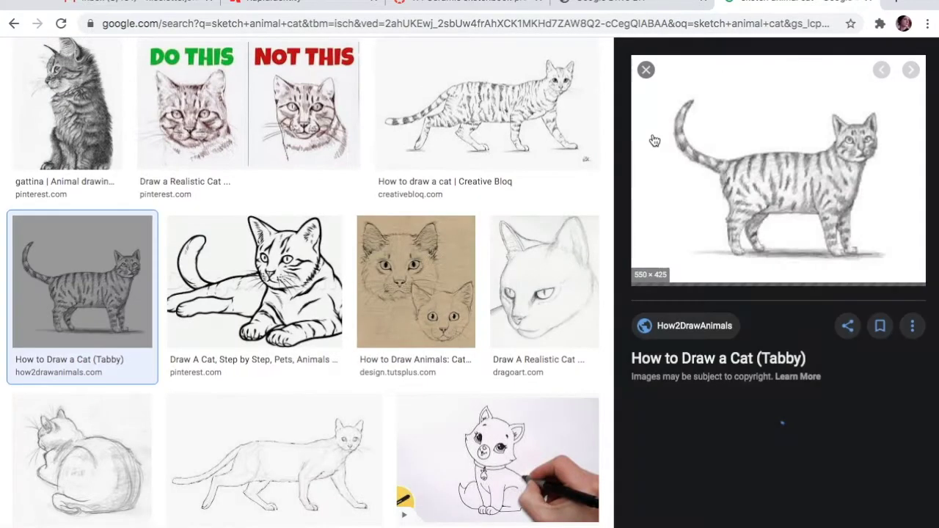
right_click(768, 187)
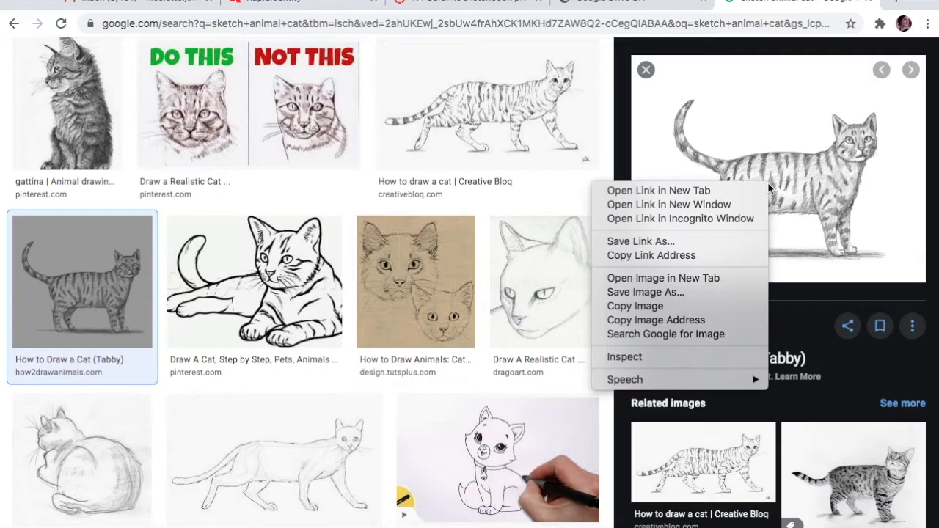
left_click(690, 307)
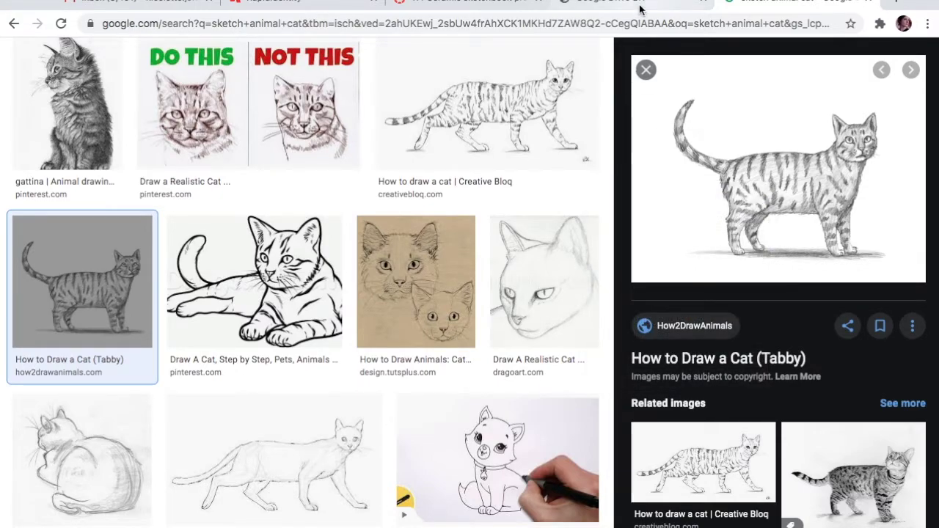
Step: Paste the cat drawing into the week 1 sketchbook slide and shrink it into the upper-left part of the Monday box
left_click(496, 4)
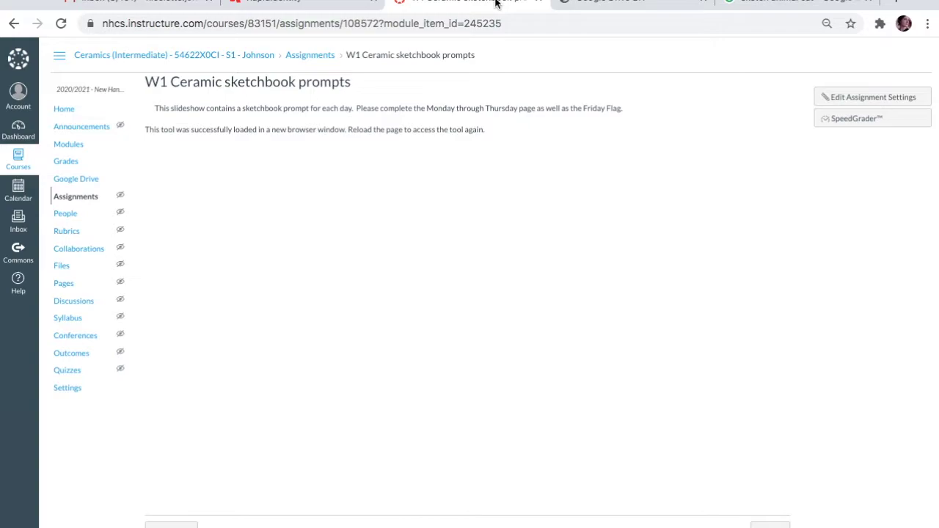
left_click(602, 9)
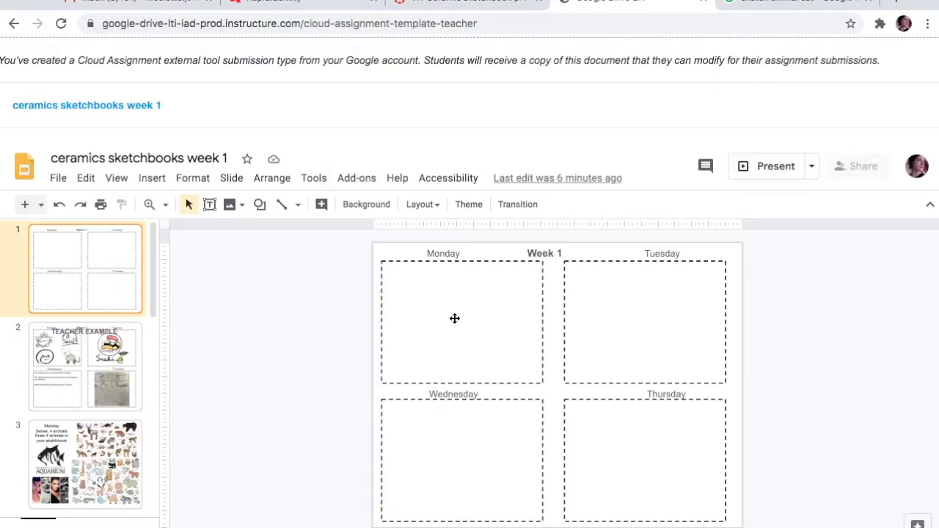
key("ctrl+v")
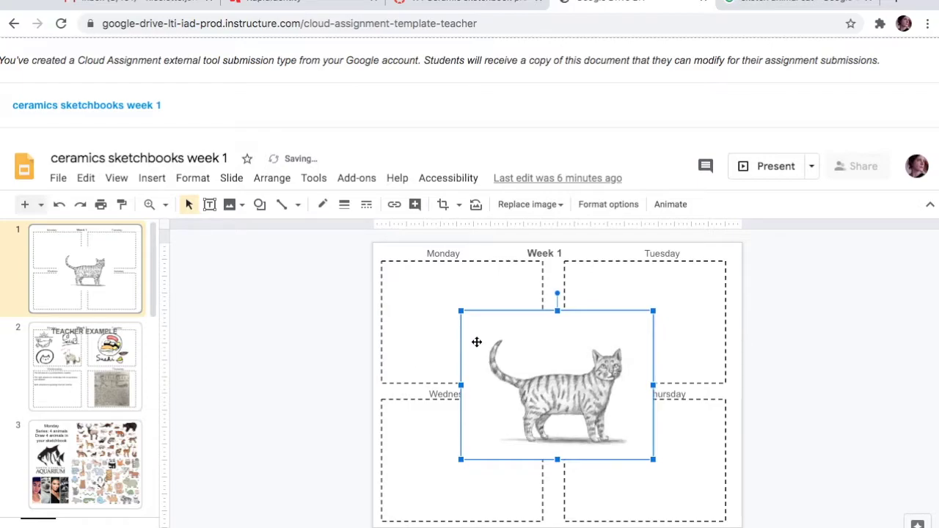
left_click_drag(546, 370, 469, 320)
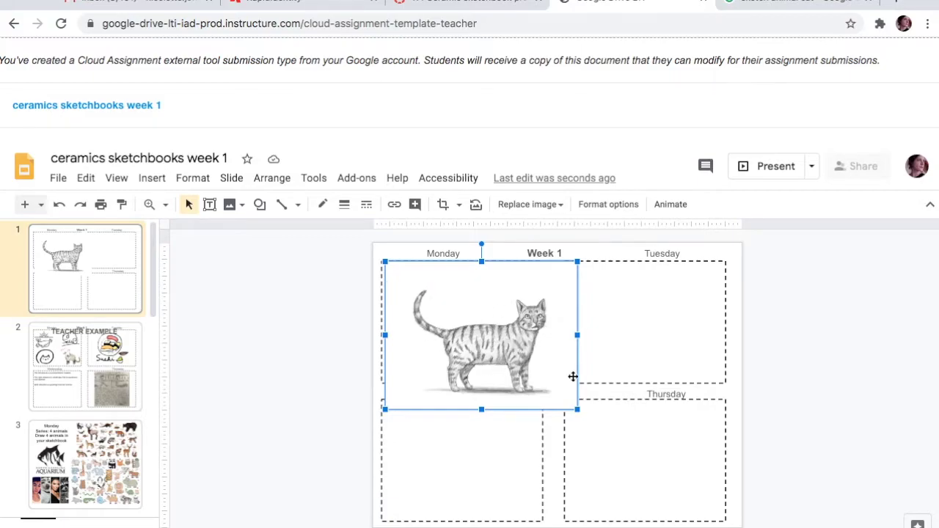
left_click_drag(578, 412, 457, 318)
left_click(487, 332)
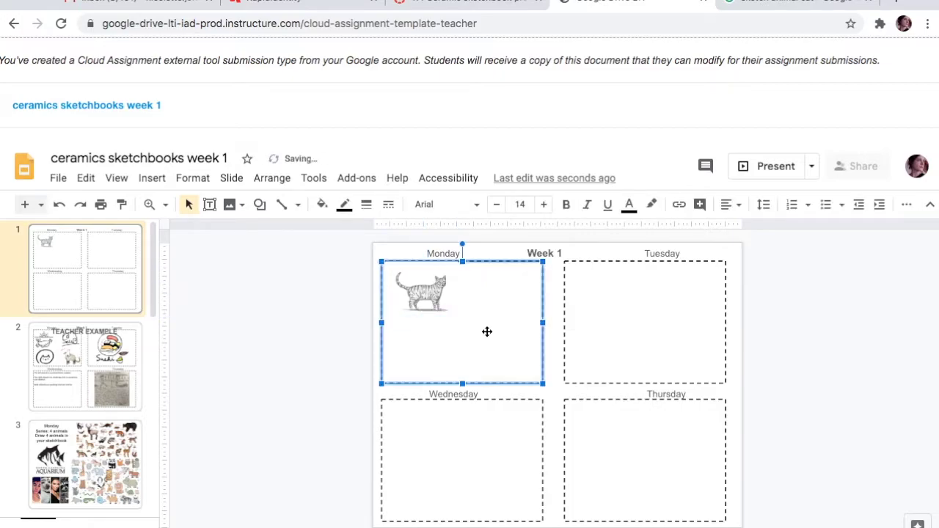
Step: Return to the image search and change the query to "sketch animal dog"
left_click(797, 4)
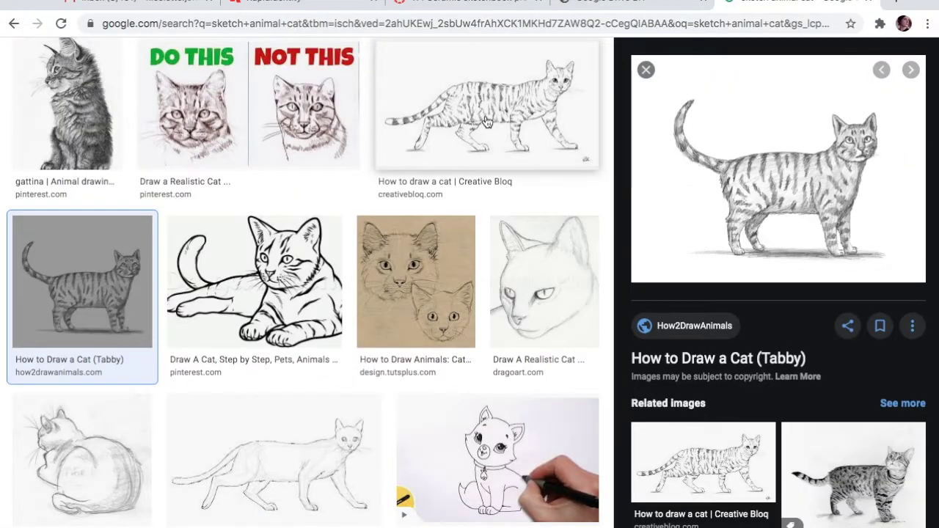
scroll(401, 333, "down", 3)
scroll(402, 332, "up", 5)
left_click(272, 68)
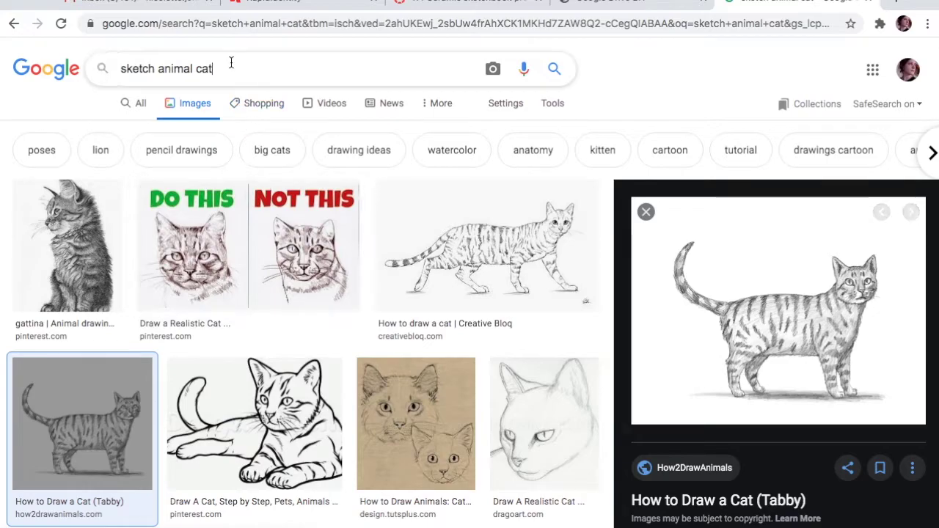
key("BackSpace")
key("BackSpace")
key("BackSpace")
type("dog")
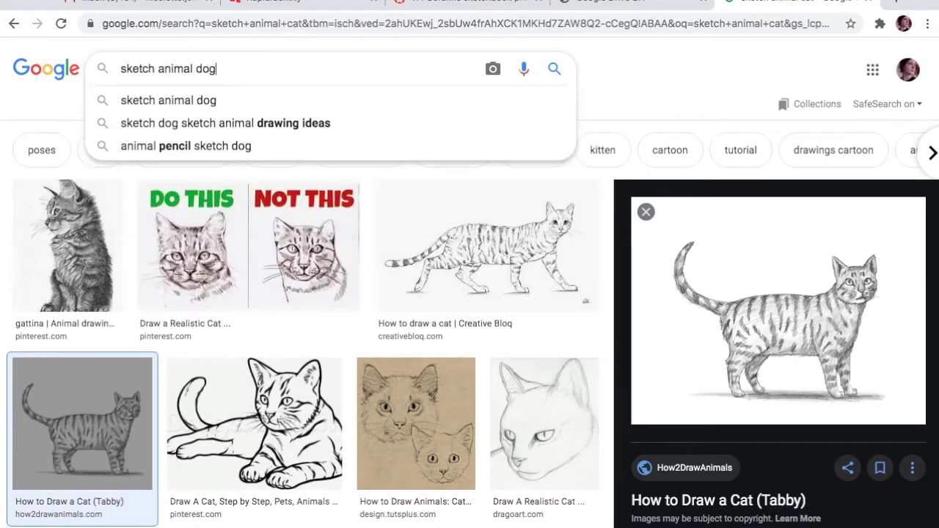
key("Return")
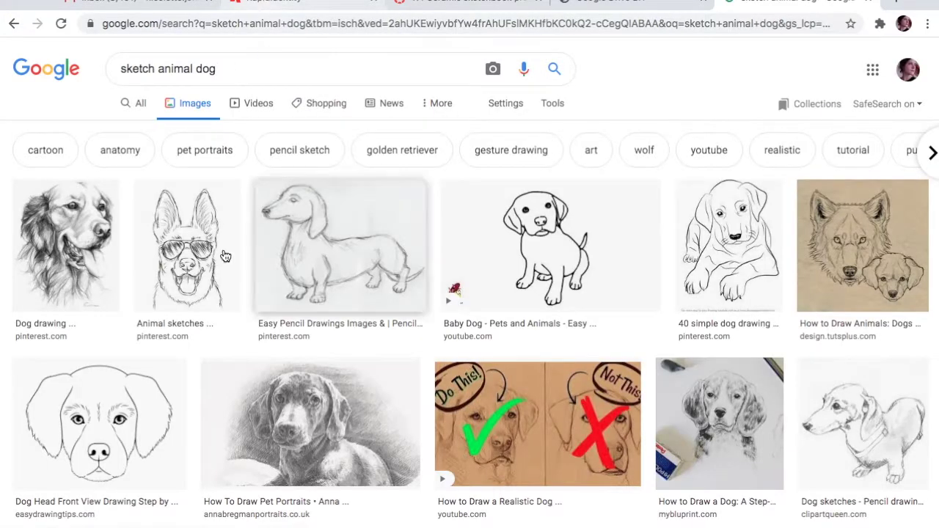
Step: Open the "Animal sketches" result of the dog wearing sunglasses and copy its image
left_click(208, 261)
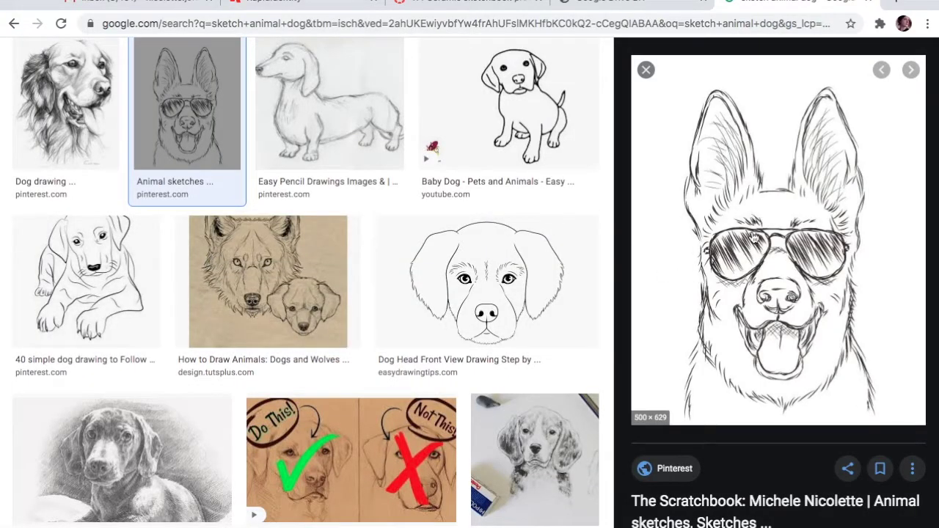
right_click(754, 234)
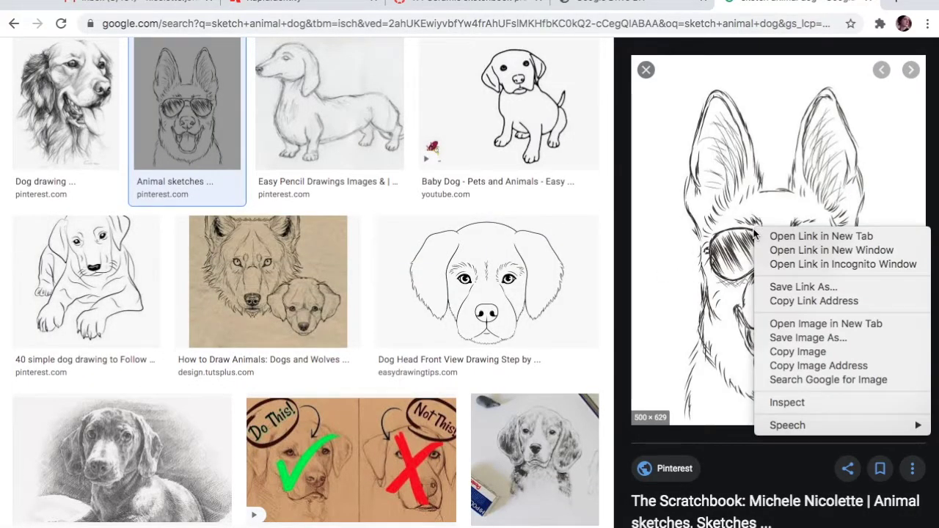
left_click(814, 345)
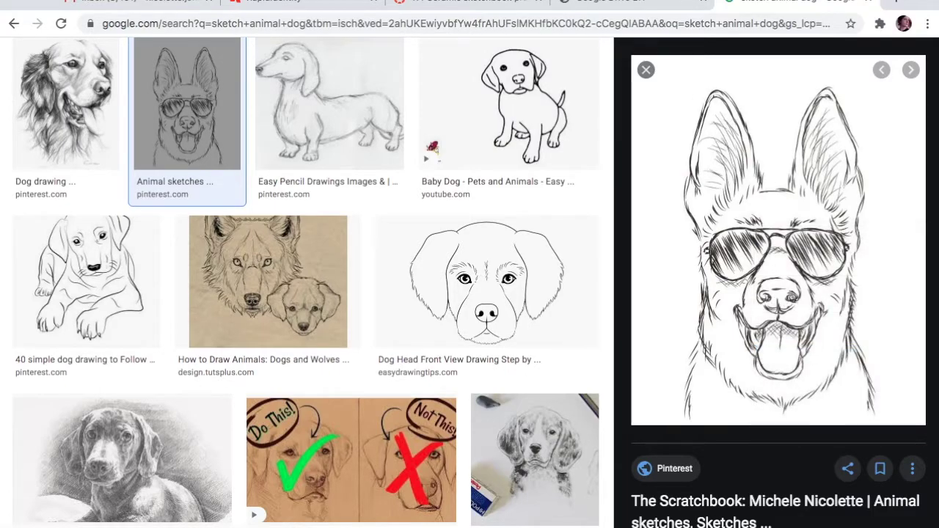
Step: Paste the dog drawing into the sketchbook slide and shrink it into the upper-right corner of the Monday box
left_click(456, 2)
left_click(611, 4)
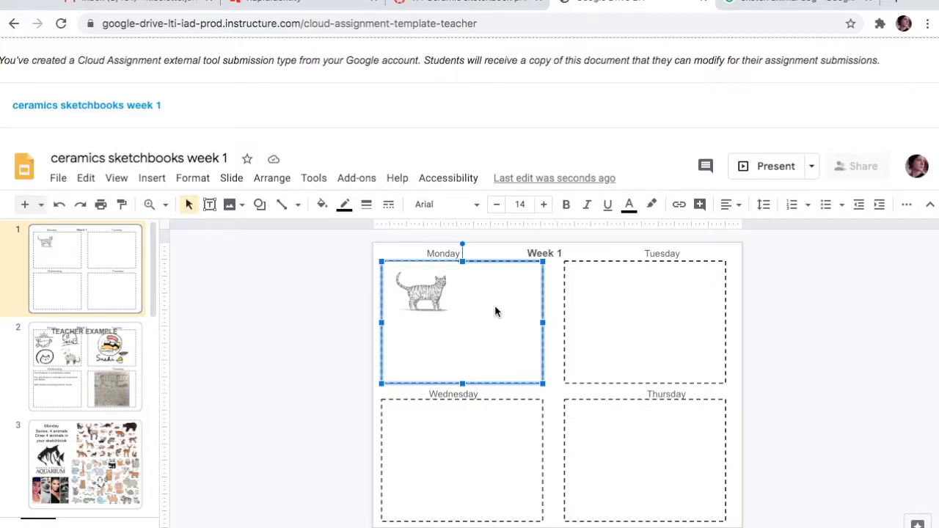
key("ctrl+v")
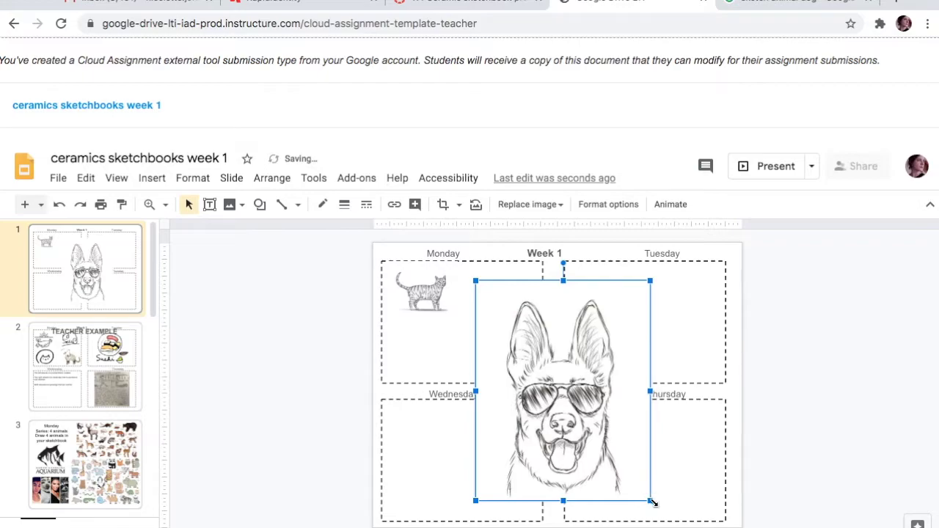
left_click_drag(653, 502, 563, 393)
left_click_drag(520, 334, 496, 315)
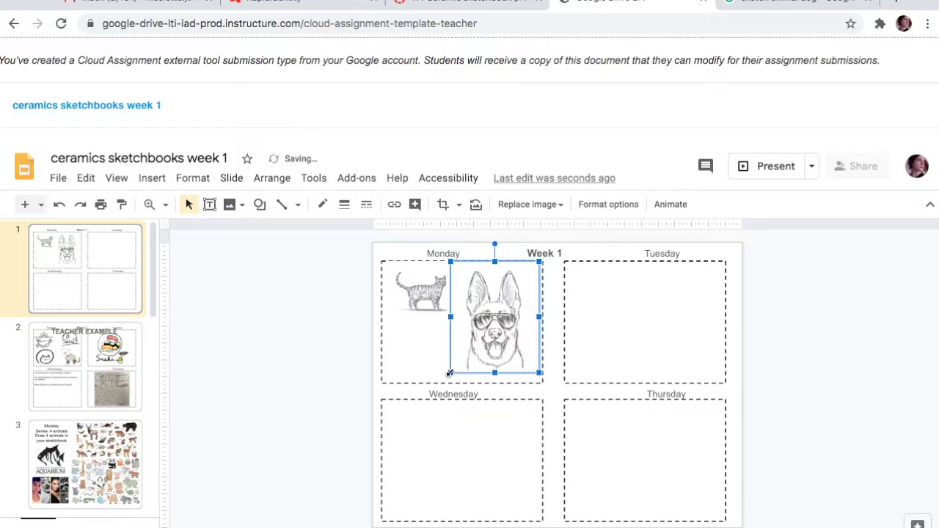
left_click_drag(450, 374, 492, 314)
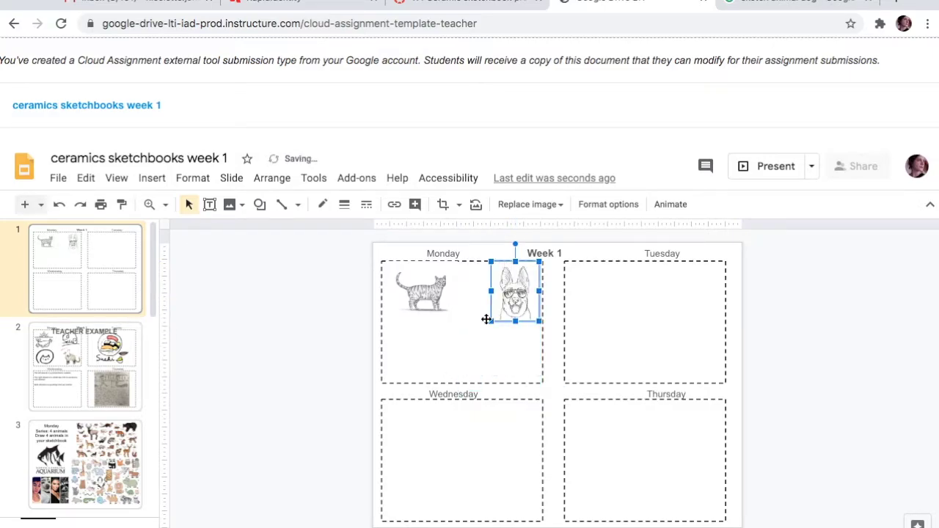
left_click(476, 358)
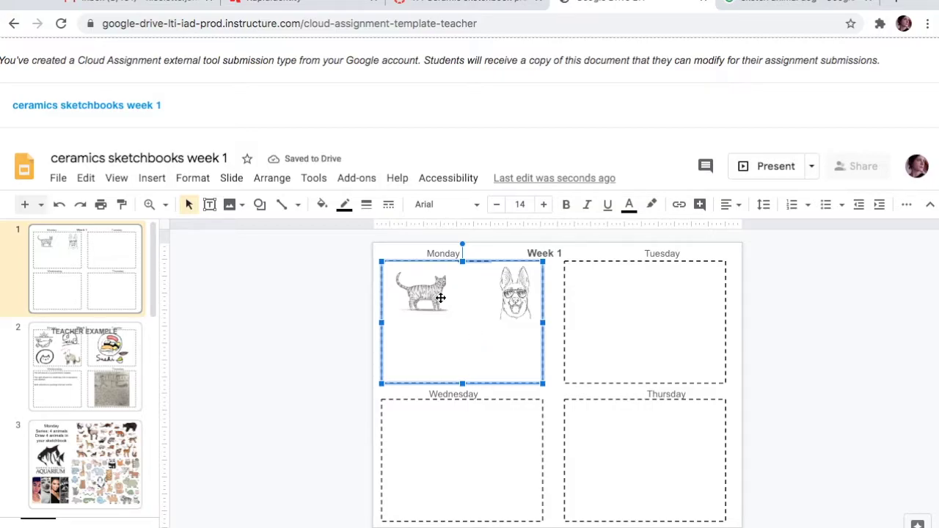
left_click(792, 4)
scroll(679, 477, "down", 1)
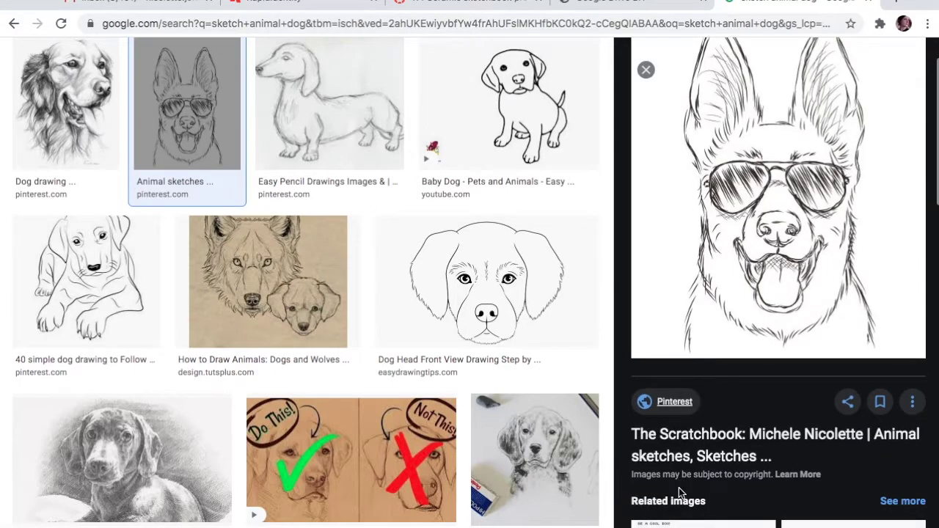
left_click(619, 5)
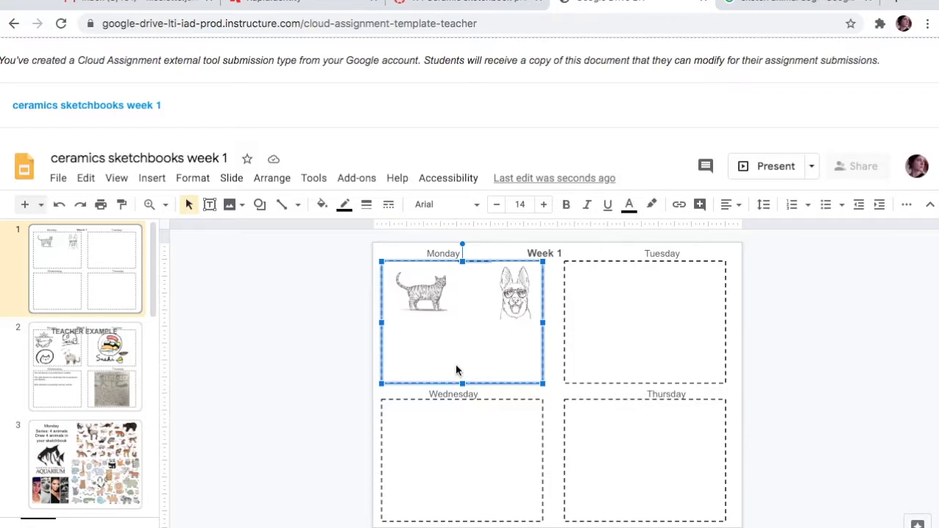
left_click(289, 371)
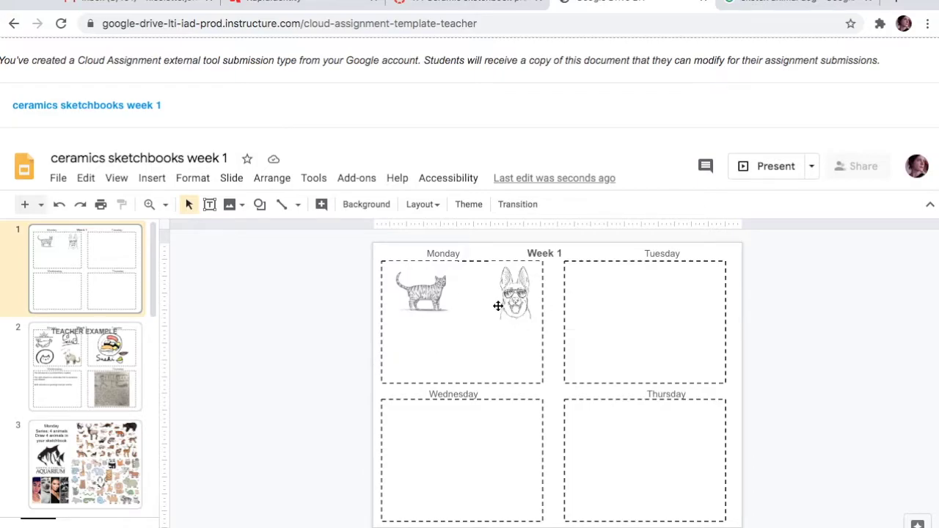
left_click(423, 352)
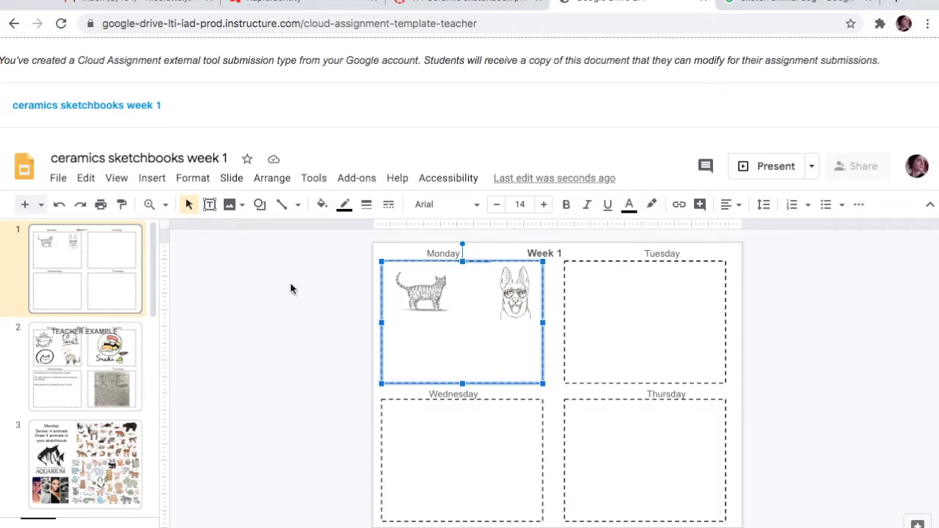
Step: Open slide 4 of the sketchbook presentation to read Tuesday's drawing prompt
scroll(72, 358, "down", 3)
scroll(72, 358, "down", 2)
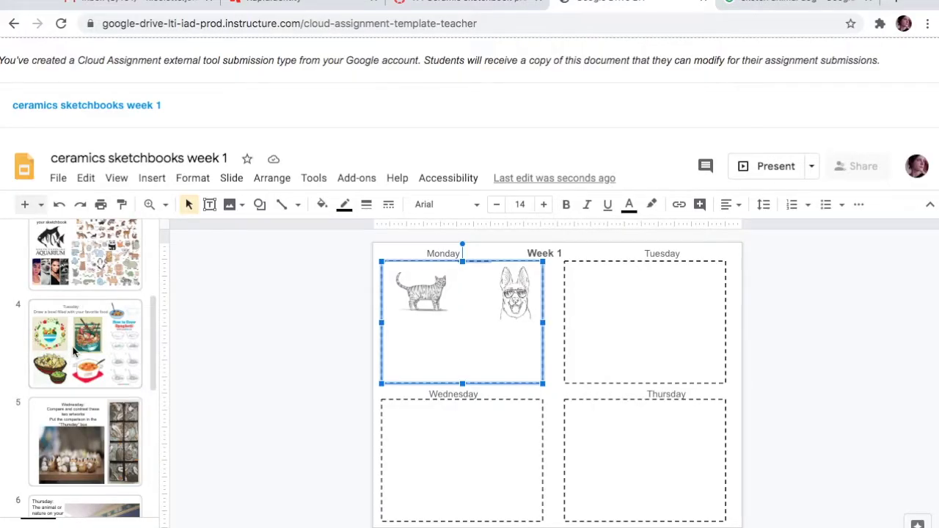
left_click(73, 353)
scroll(76, 357, "down", 2)
scroll(76, 356, "up", 1)
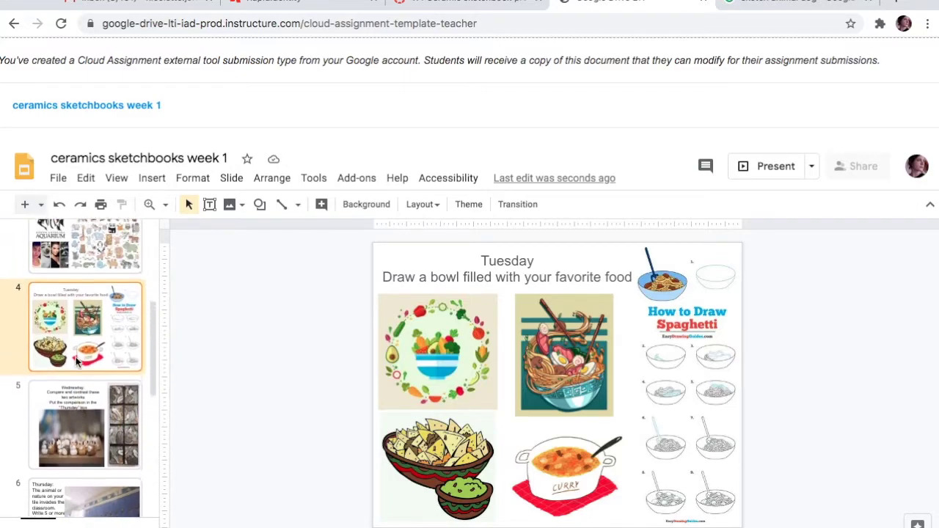
Step: Return to the image search and replace the query with "bowl food sketch"
left_click(792, 3)
scroll(342, 74, "up", 2)
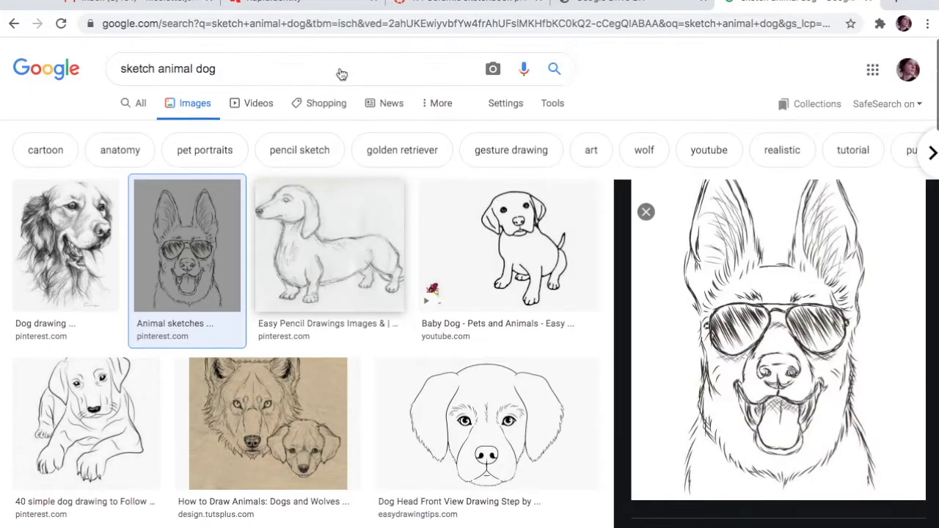
triple_click(235, 69)
type("v")
key("BackSpace")
type("bowl food sketch")
key("Return")
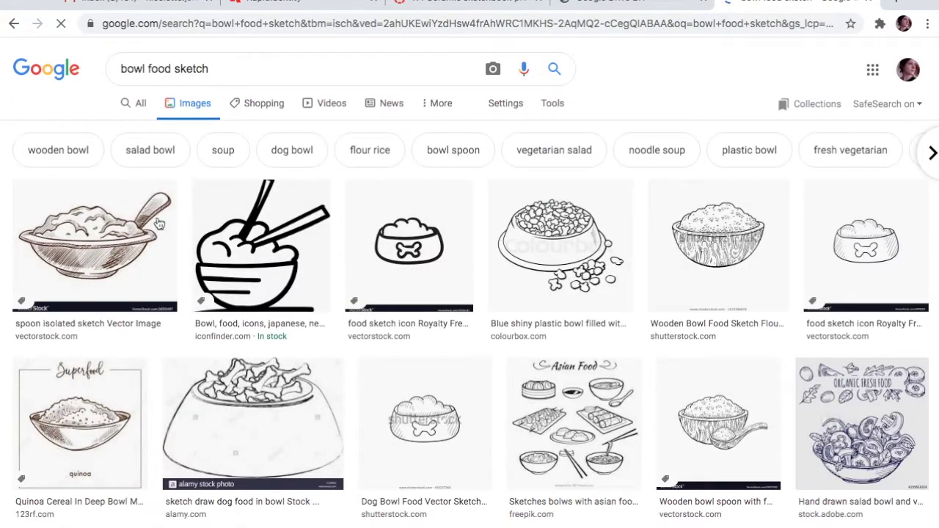
Step: Open the "food sketch icon" result of the dog bowl with a bone on it and copy its image
left_click(400, 229)
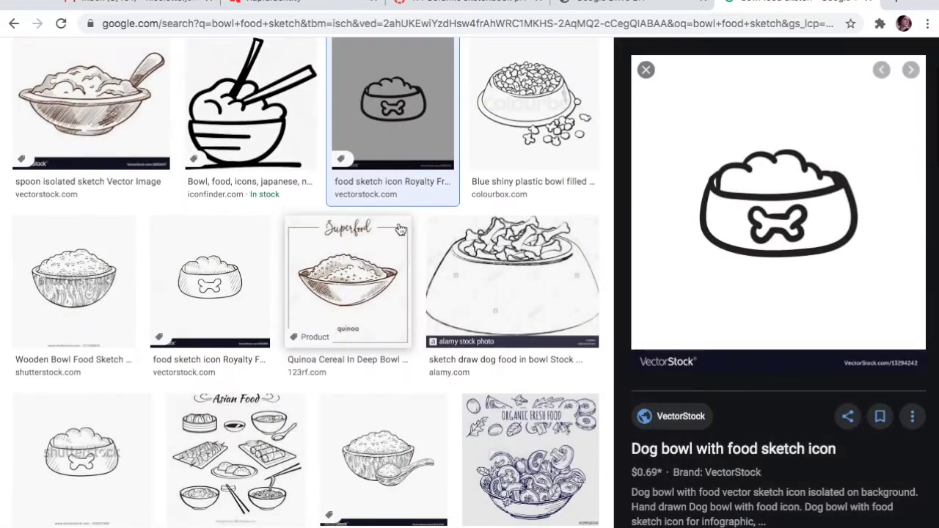
right_click(697, 195)
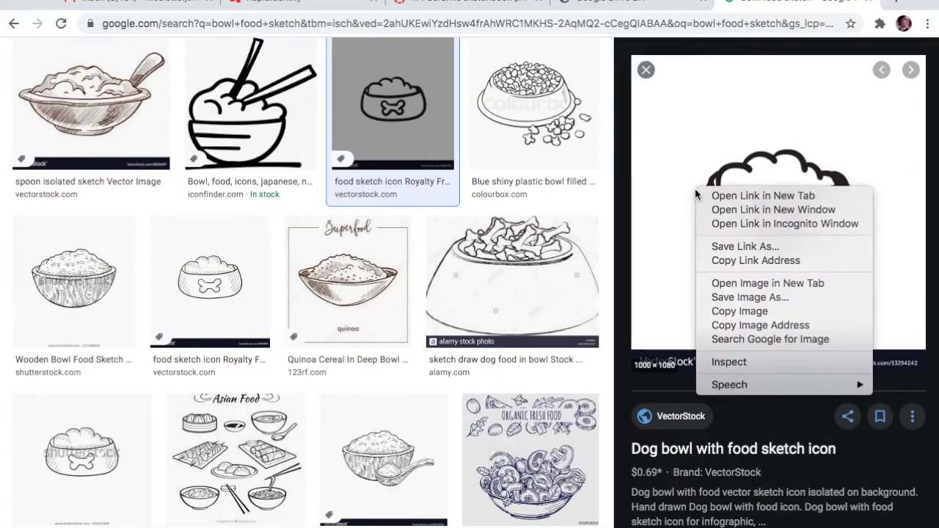
left_click(723, 311)
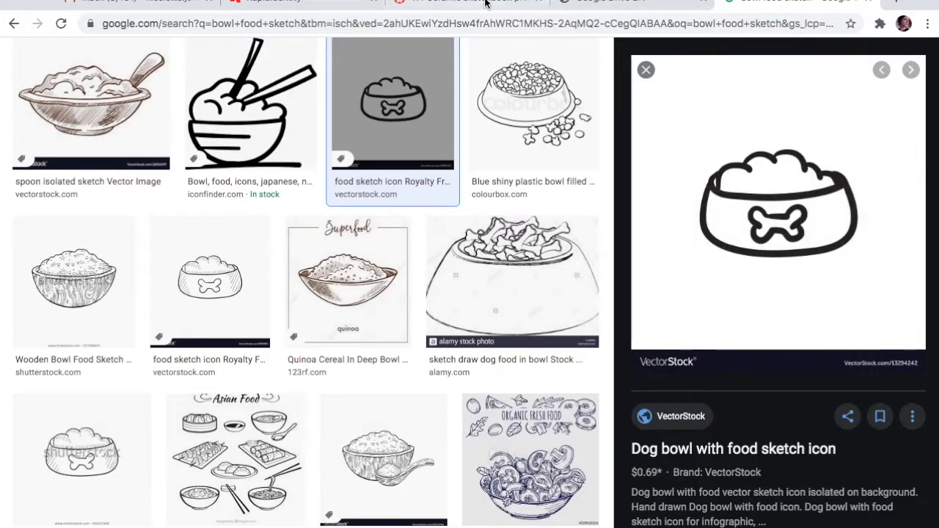
Step: Paste the dog bowl drawing onto slide 1 of the sketchbook and shrink it into the upper-left corner of the Tuesday box
left_click(596, 2)
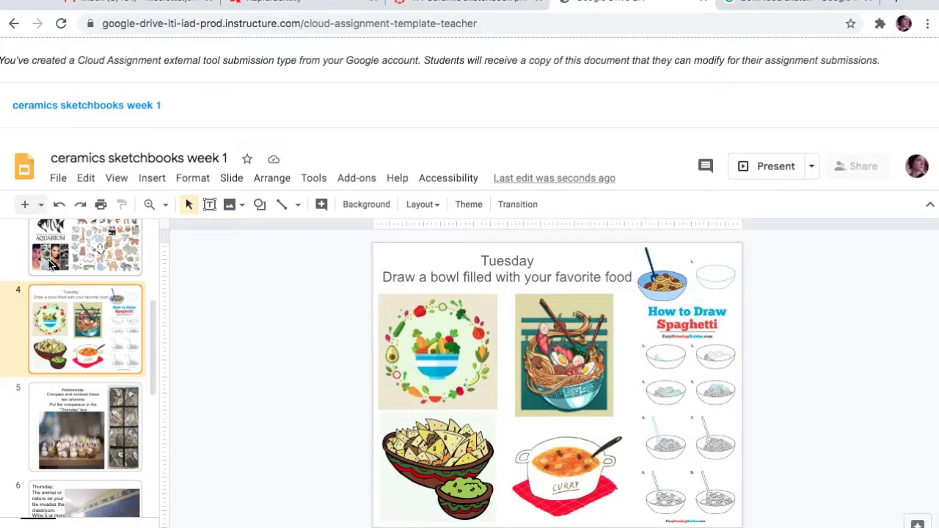
scroll(63, 272, "up", 5)
left_click(74, 280)
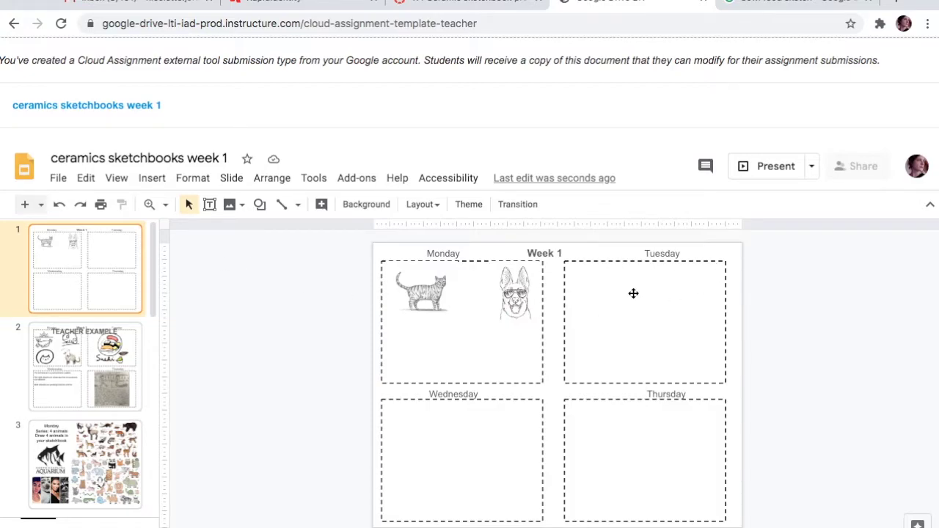
key("ctrl+v")
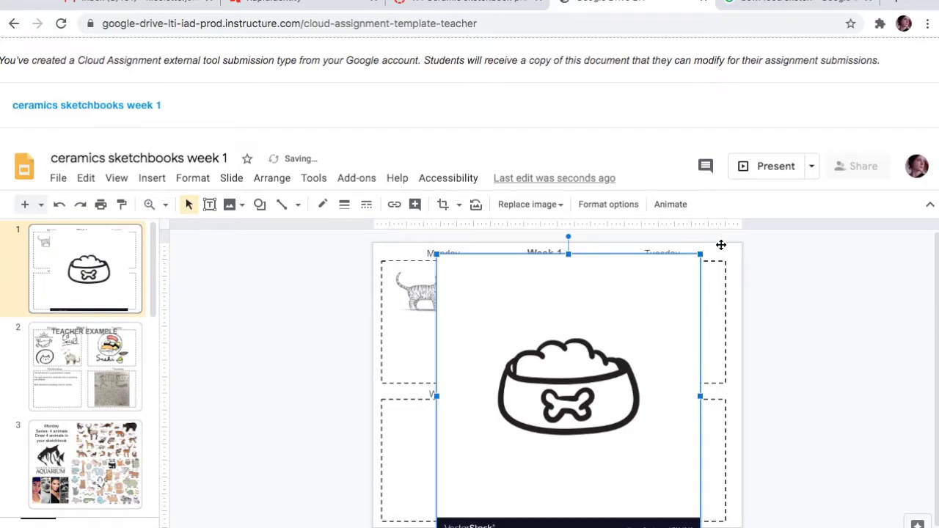
left_click_drag(629, 331, 603, 317)
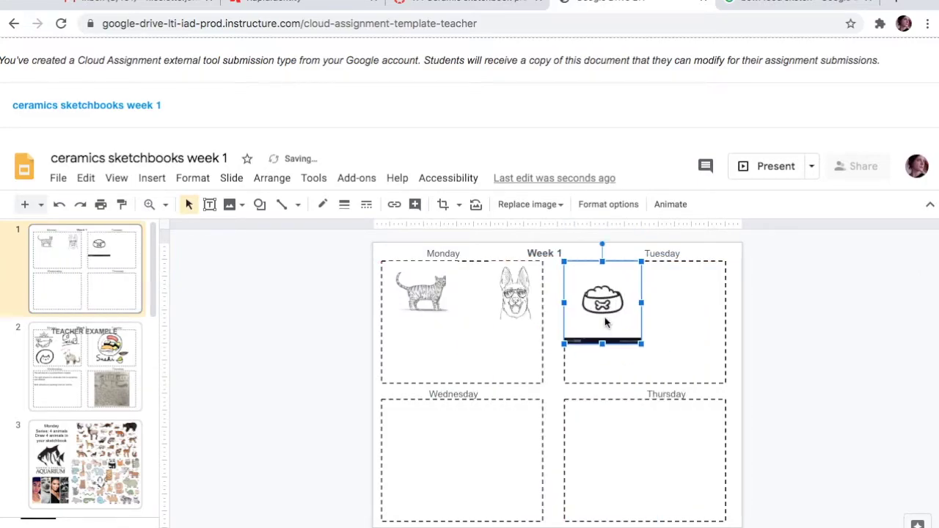
Step: Crop the dog bowl image closely around the bowl to remove the dark watermark strip along its lower edge
right_click(580, 268)
mouse_move(663, 249)
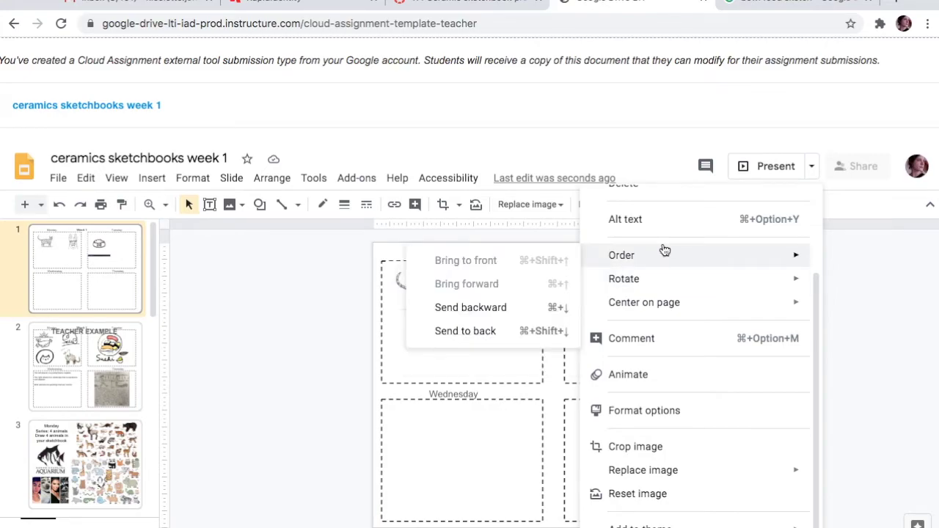
scroll(683, 398, "up", 2)
scroll(683, 399, "down", 2)
left_click(654, 446)
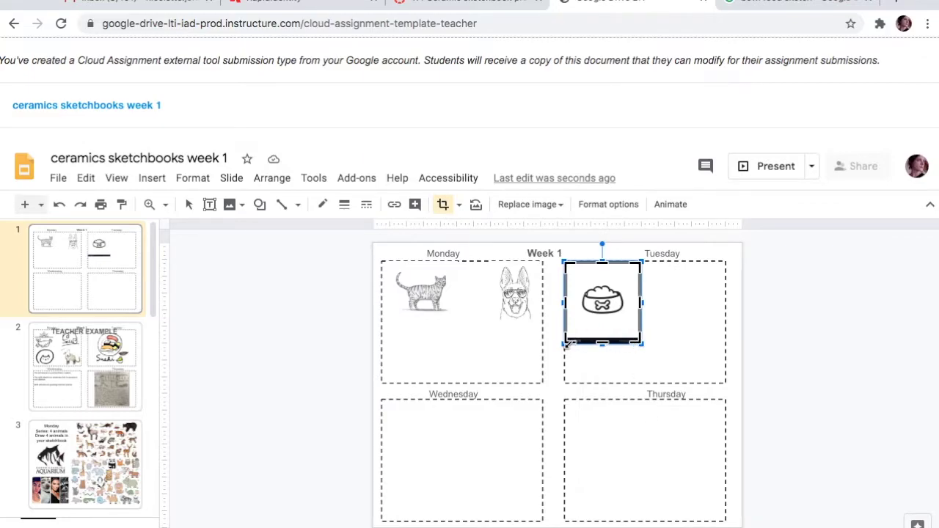
left_click_drag(566, 343, 579, 316)
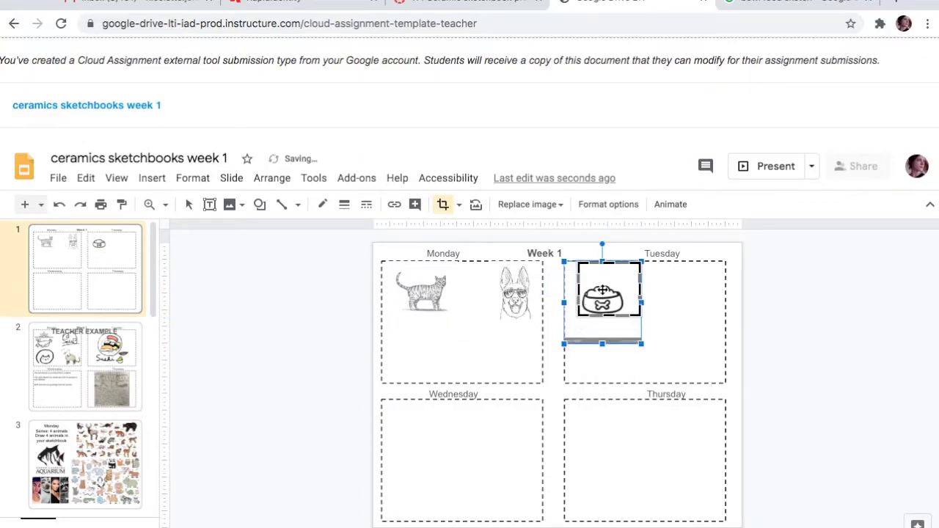
Step: Enlarge the cropped dog bowl drawing so it fills most of the Tuesday box
left_click_drag(635, 261, 702, 359)
left_click(697, 317)
left_click(665, 453)
Step: Open slide 5 of the presentation to read Wednesday's compare-and-contrast prompt
left_click(444, 443)
scroll(86, 440, "down", 2)
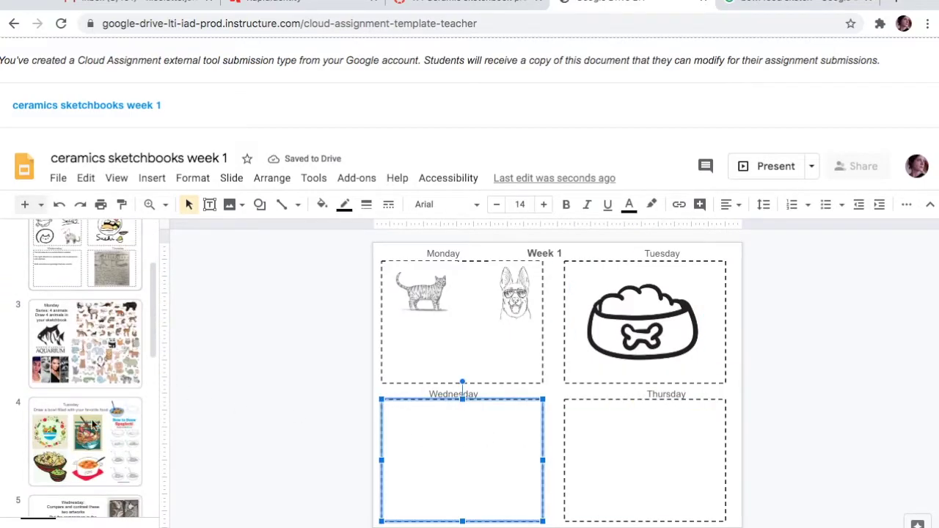
left_click(84, 448)
scroll(85, 444, "down", 2)
left_click(82, 400)
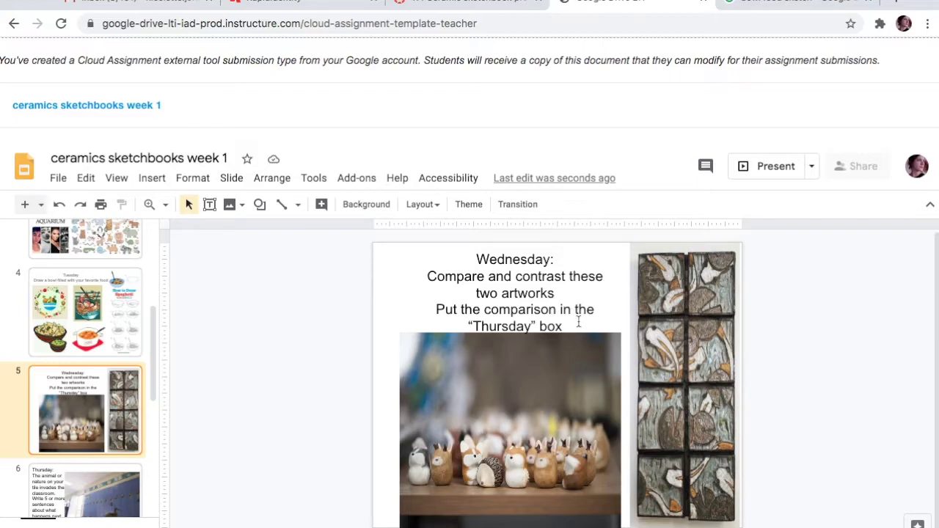
Step: Open the teacher example on slide 2 and examine how its Wednesday comparison is written
scroll(113, 376, "up", 3)
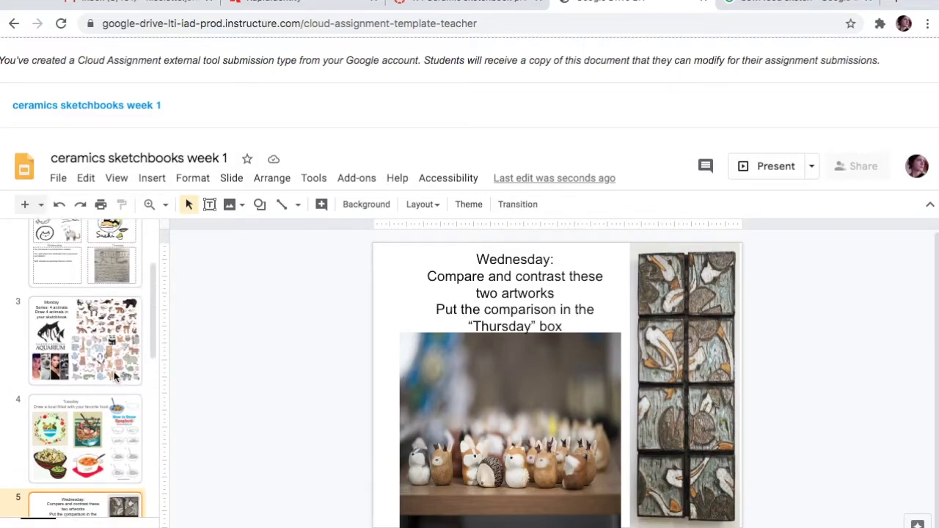
scroll(91, 306, "up", 1)
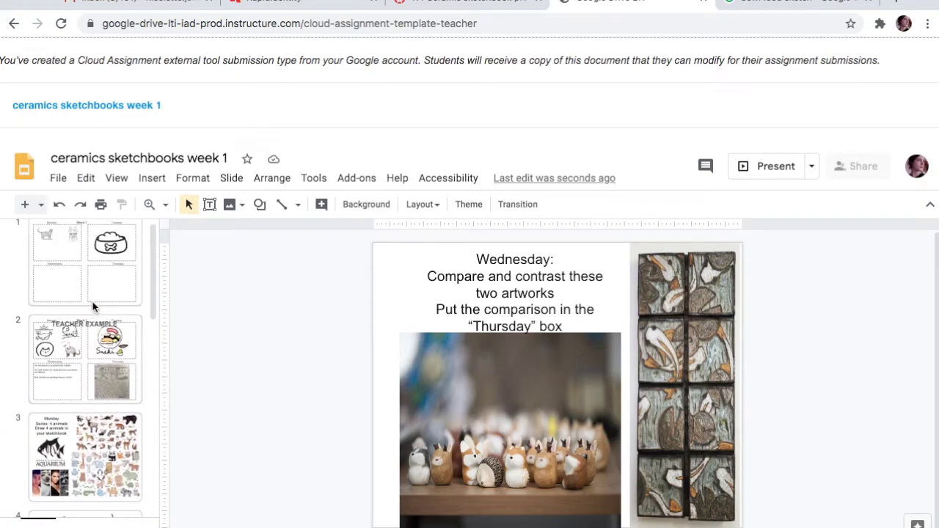
left_click(103, 339)
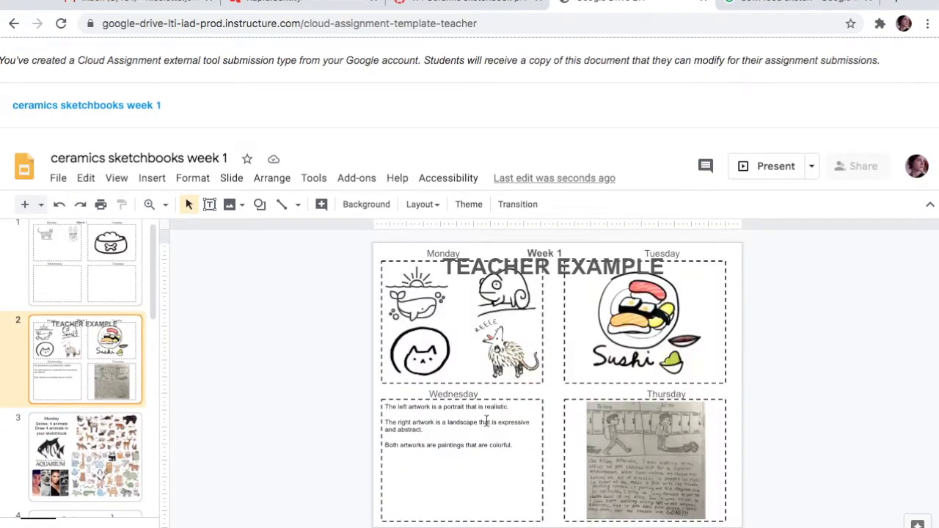
left_click(390, 407)
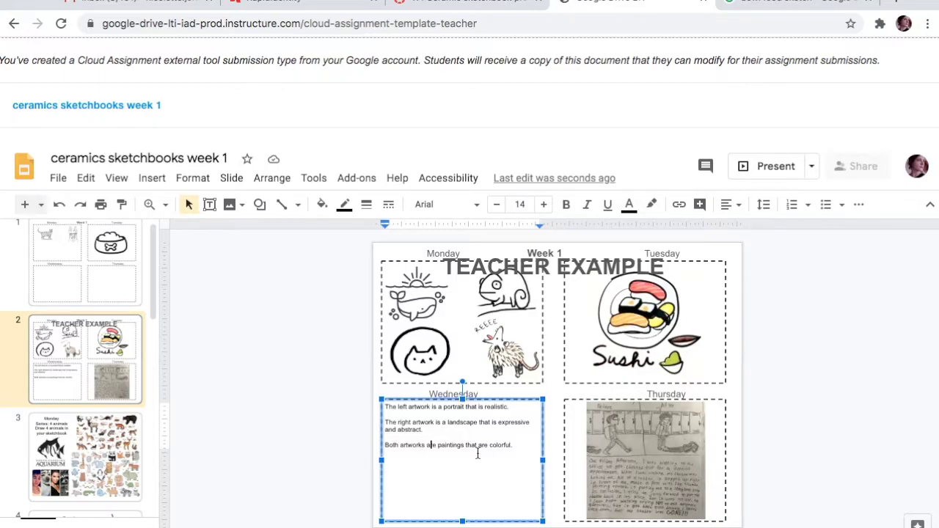
Step: Add a text box on slide 1 and fit it inside the Wednesday box
left_click(93, 287)
left_click(423, 475)
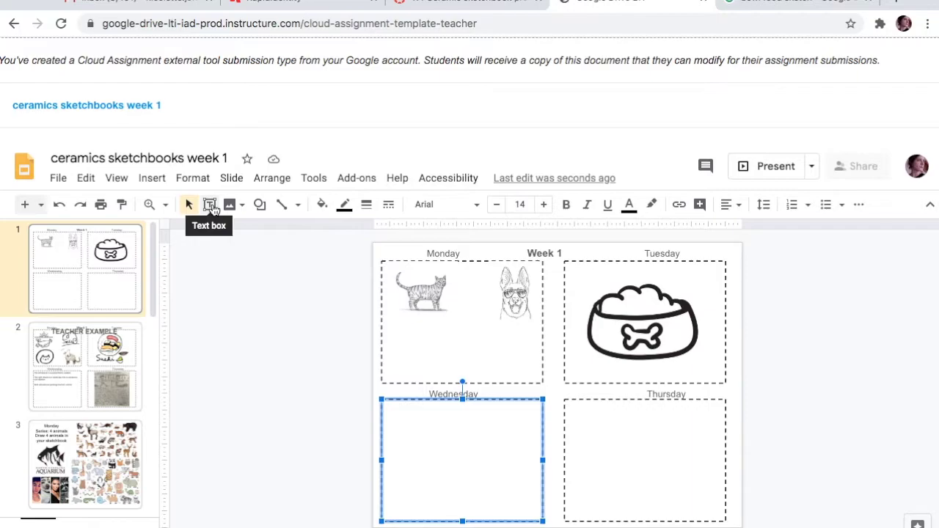
left_click(210, 205)
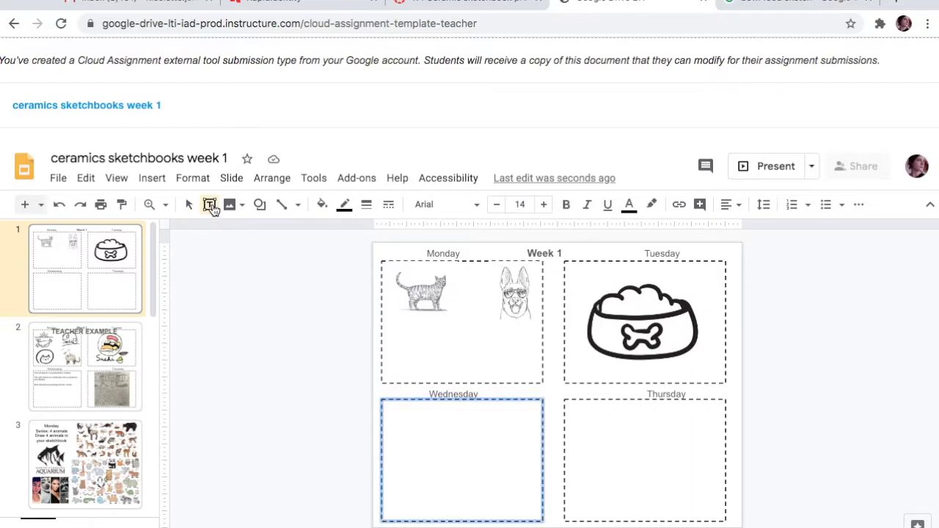
left_click(415, 428)
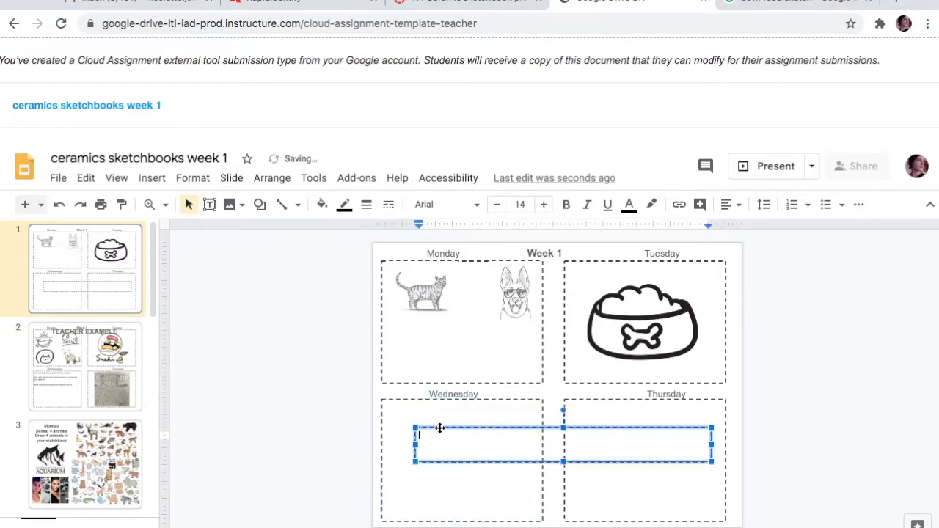
left_click_drag(440, 428, 411, 408)
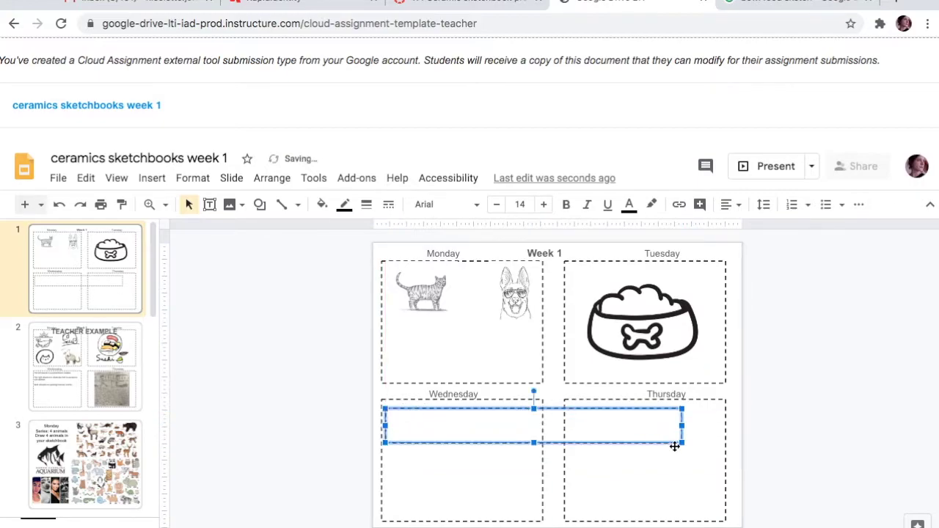
left_click_drag(680, 442, 527, 504)
Step: Write in the Wednesday box "The first image is very big and round." and "The second image is very small and sharp." as separate paragraphs
type("The")
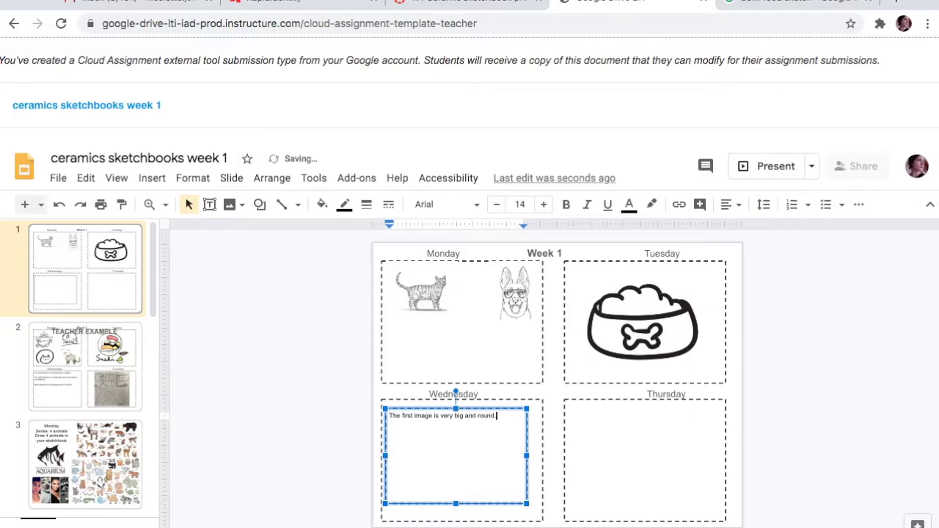
key("Return")
type("the second ima")
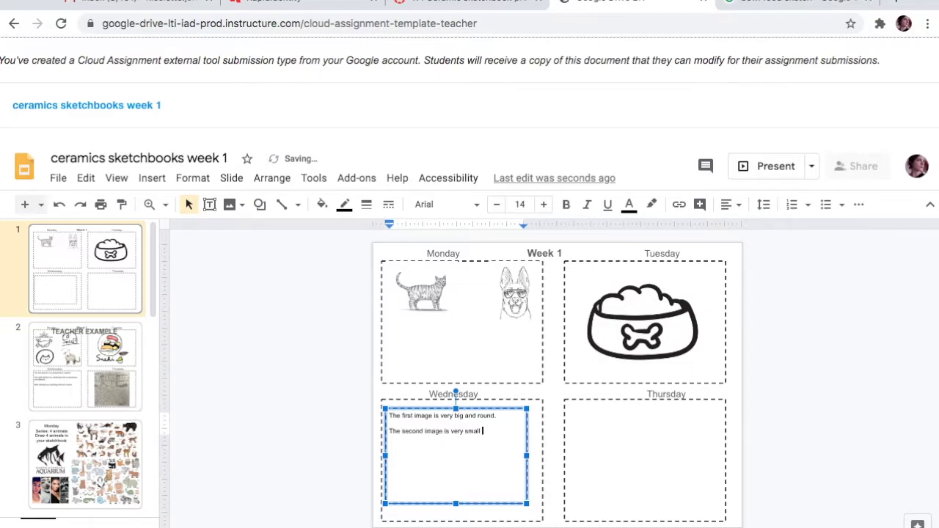
type("ge is very small and sharp.")
key("Return")
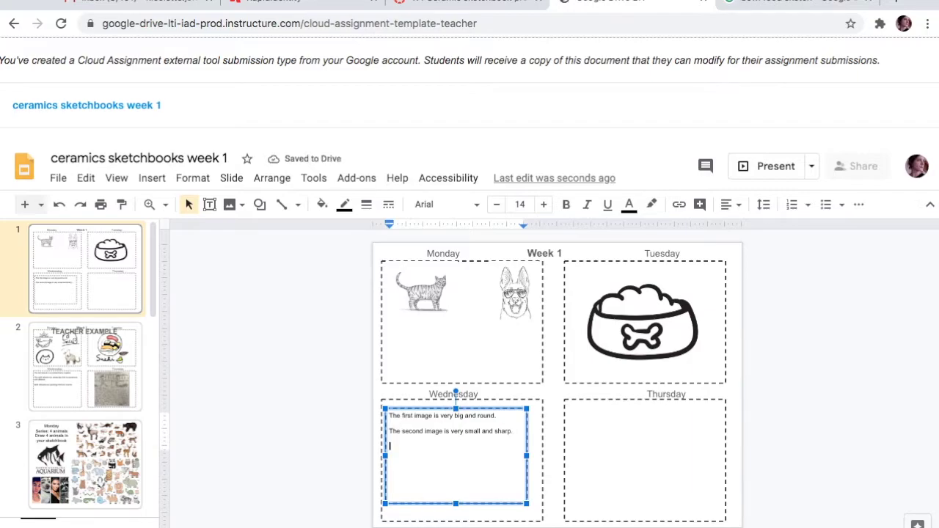
Step: Finish the Wednesday text with the paragraph "They are both made up of smaller pieces." and deselect it
type("T")
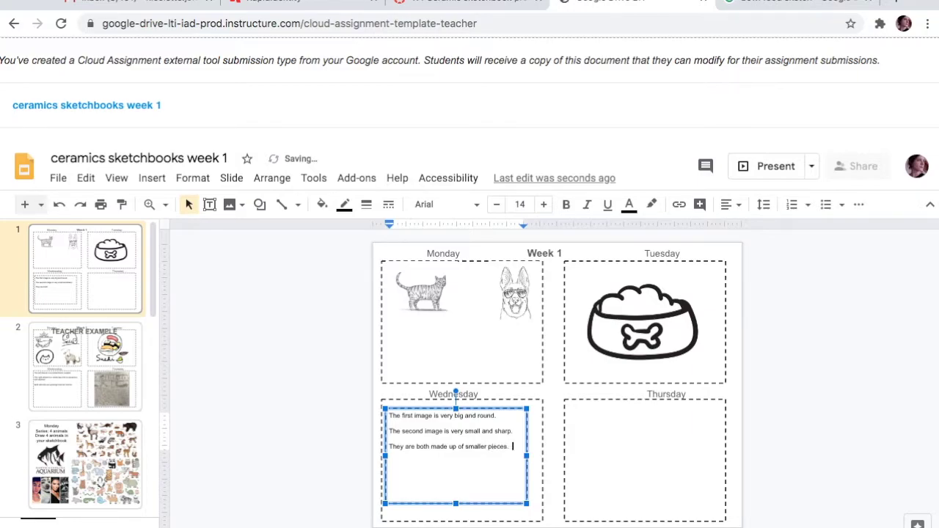
left_click(536, 481)
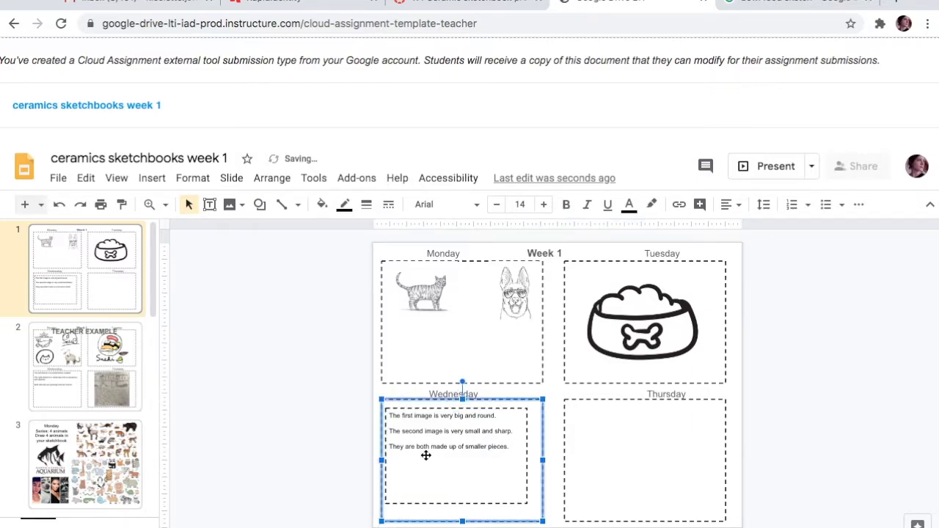
left_click(336, 438)
Step: Read Thursday's writing and drawing prompt on slide 6 and check the teacher example on slide 2
scroll(76, 393, "down", 2)
scroll(76, 395, "down", 3)
left_click(70, 443)
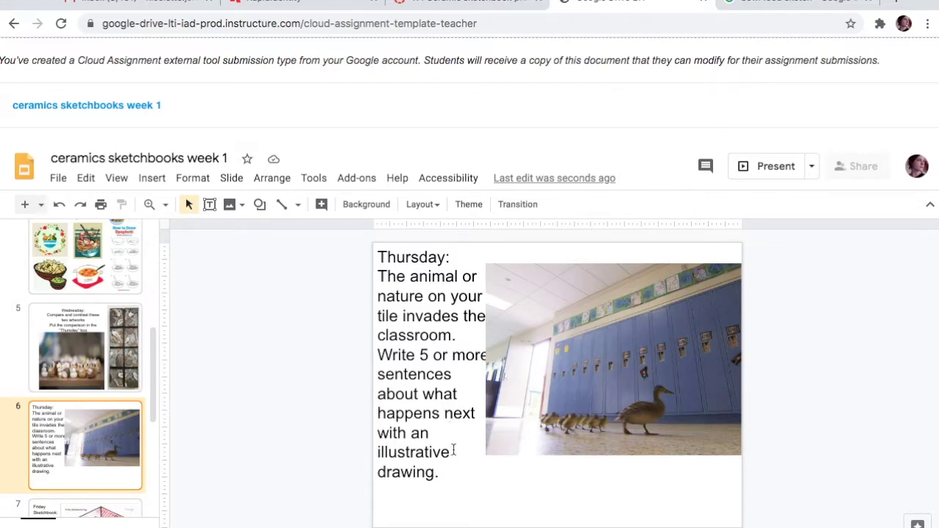
scroll(67, 365, "up", 5)
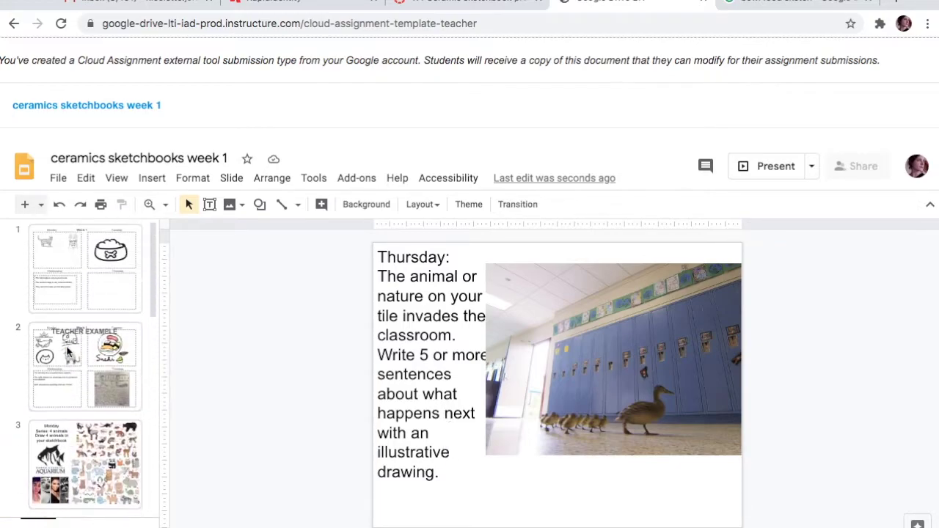
left_click(73, 392)
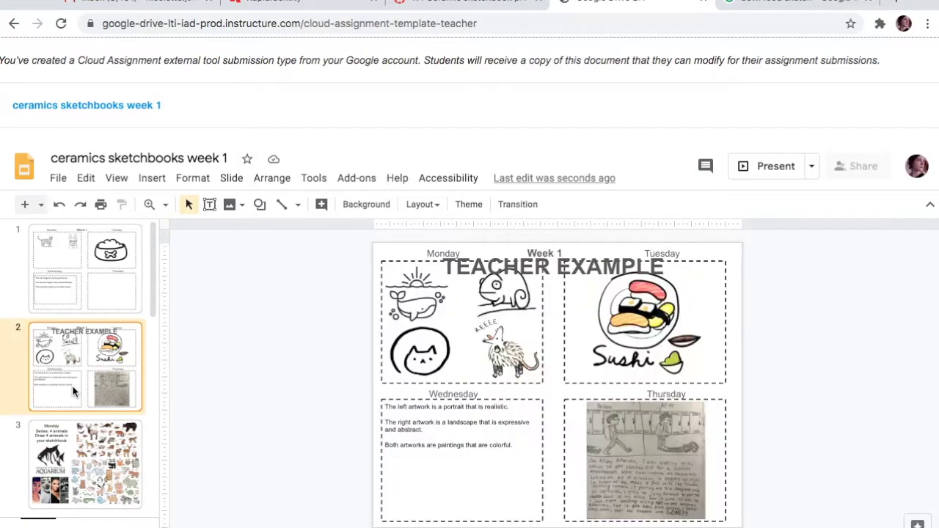
Step: Return to slide 1 and draw a text box across the upper part of the Thursday box
left_click(104, 297)
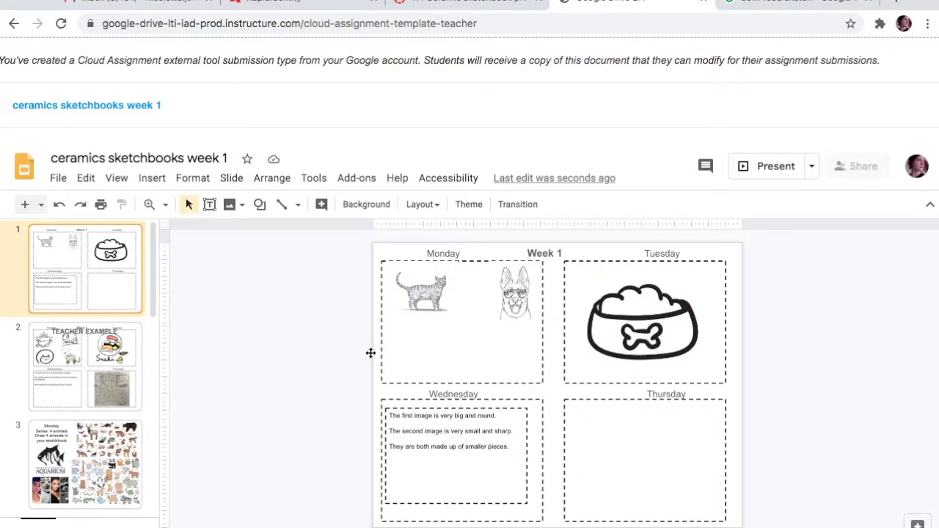
left_click(209, 204)
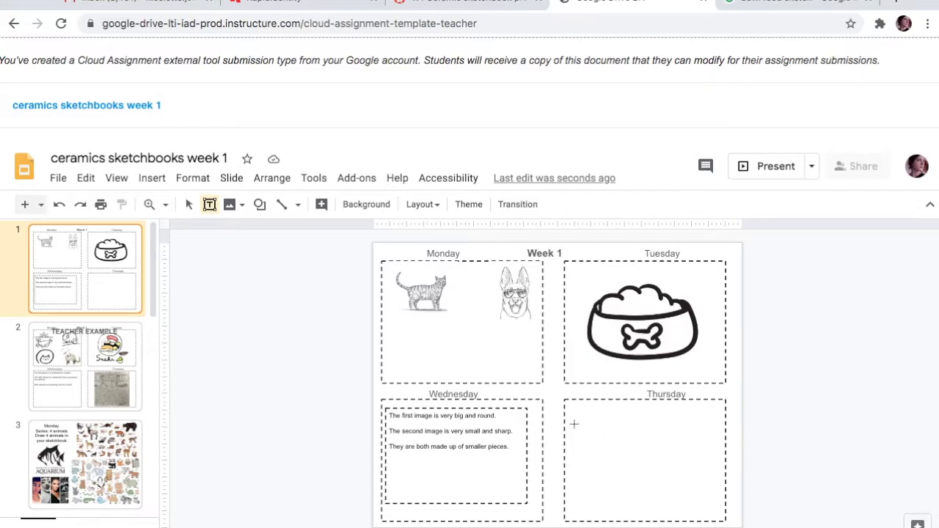
left_click_drag(569, 402, 715, 474)
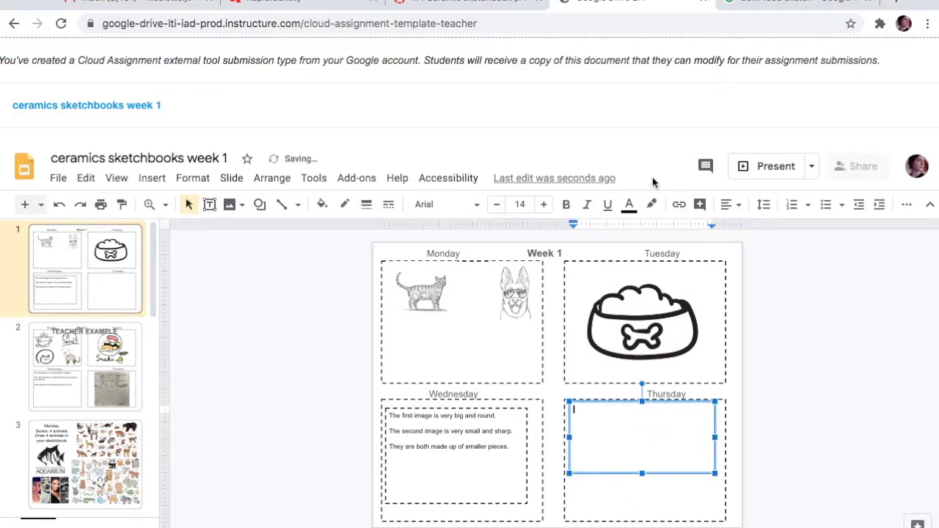
Step: Return to the image search and replace the query with "duck sketch"
left_click(777, 2)
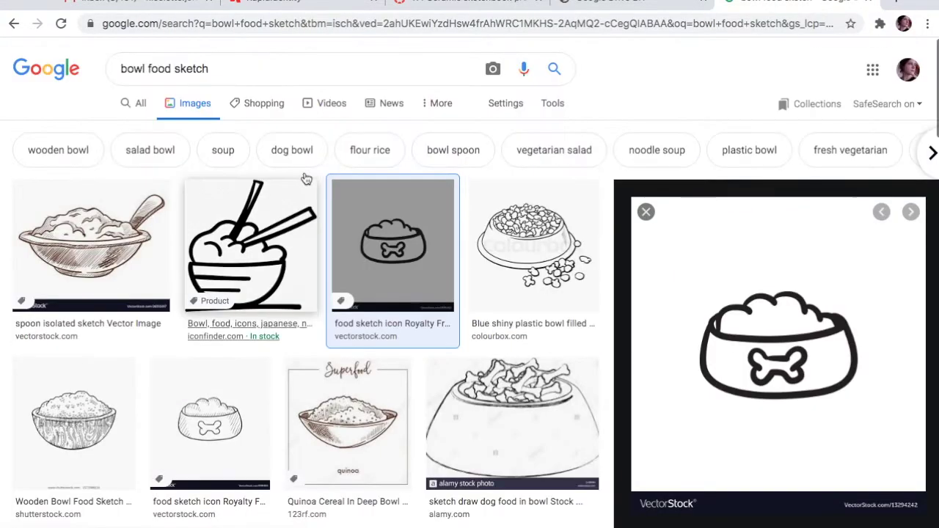
left_click_drag(230, 77, 32, 57)
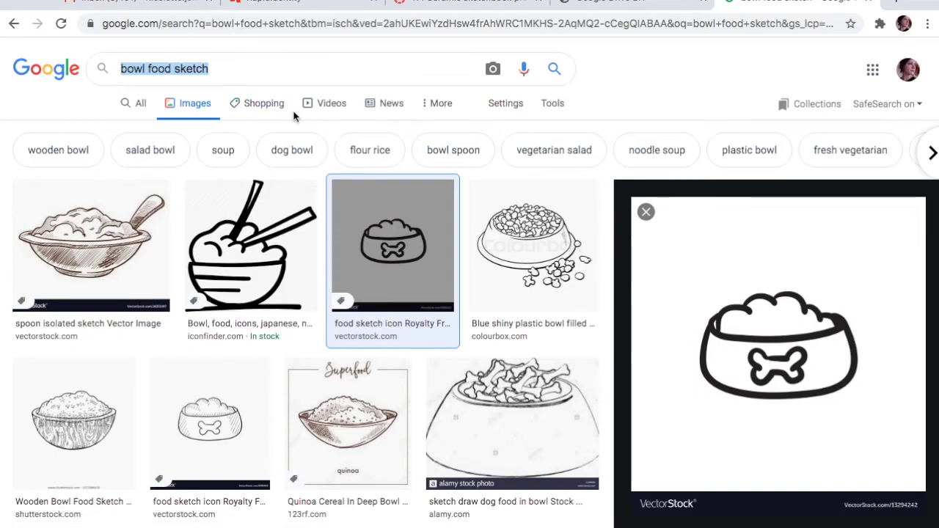
type("duck")
key("Return")
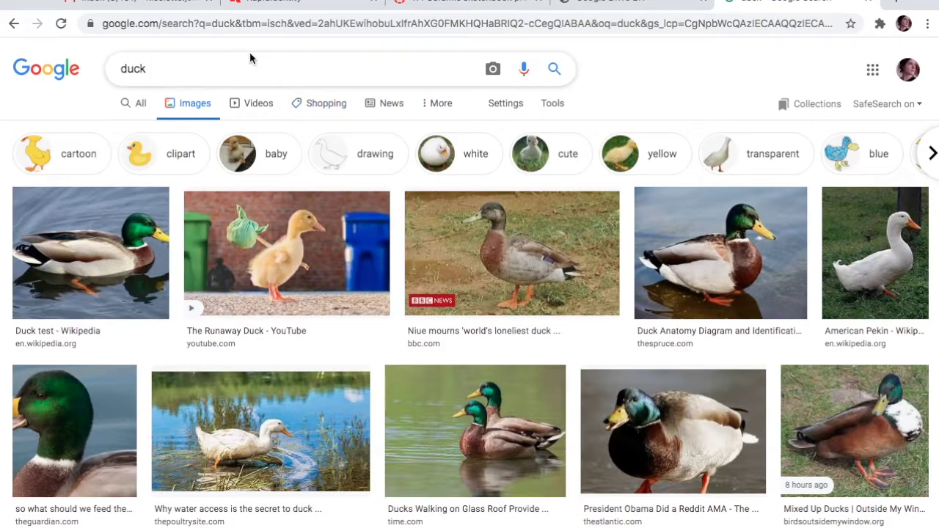
left_click(249, 69)
type("sketch")
key("Return")
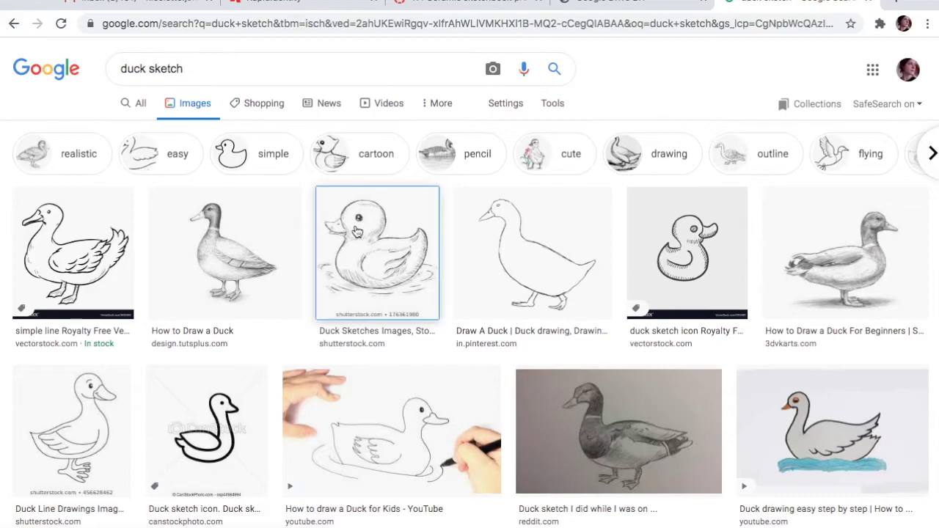
Step: Copy the Shutterstock sketch of a floating rubber duck from the image results and return to the ceramics sketchbooks week 1 slides
left_click(358, 232)
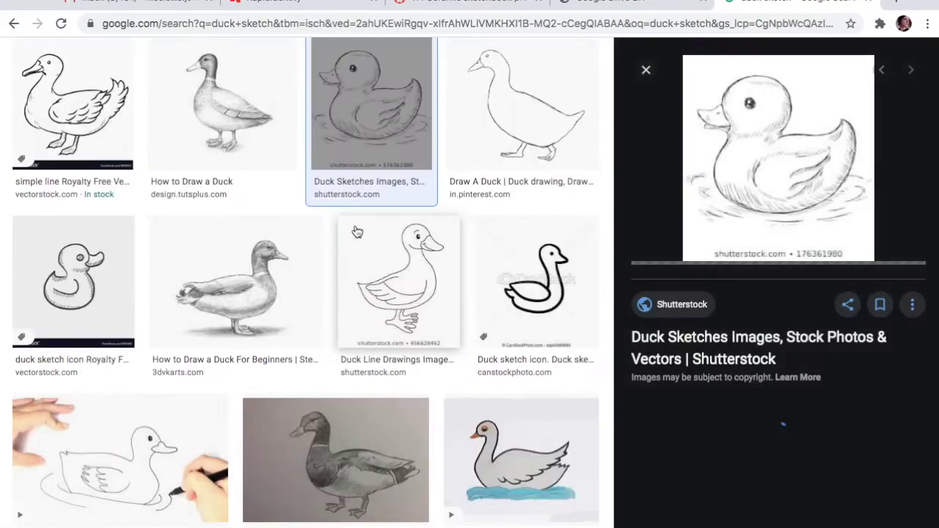
right_click(722, 199)
left_click(783, 323)
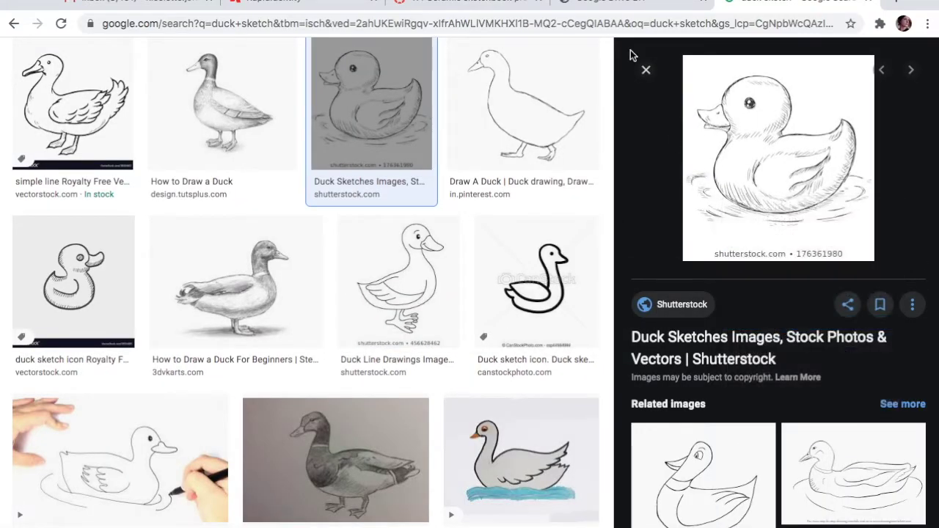
left_click(480, 11)
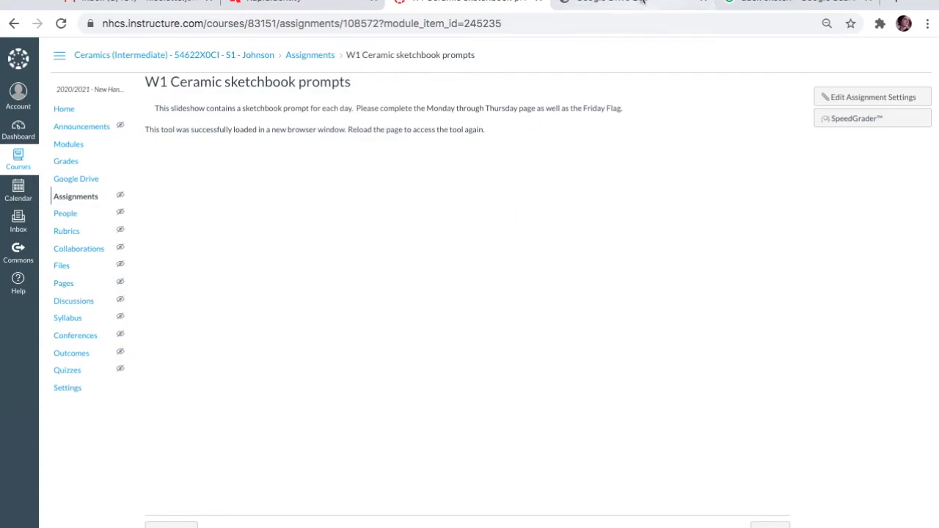
left_click(642, 6)
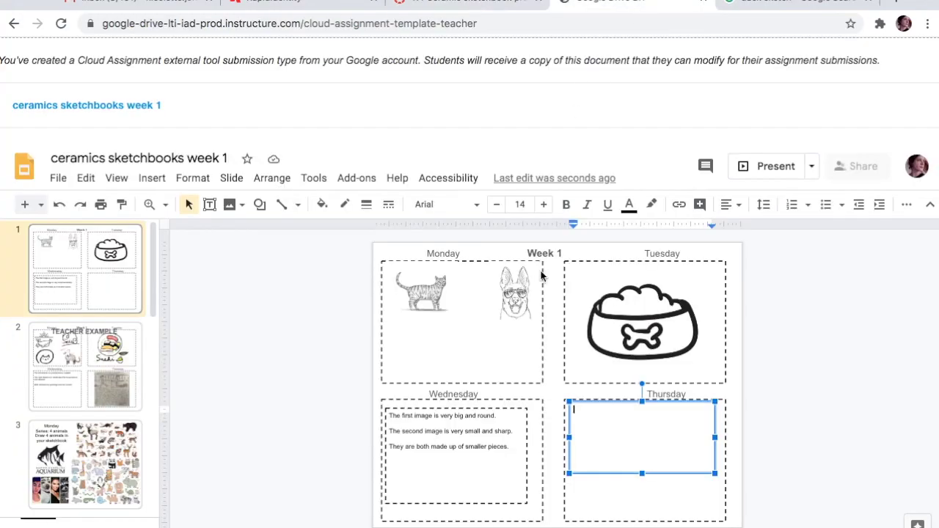
Step: Paste the duck sketch on slide 1 and shrink it into the lower-right corner of the Thursday box, below the text box
left_click(626, 477)
key("ctrl+v")
left_click_drag(585, 397, 692, 470)
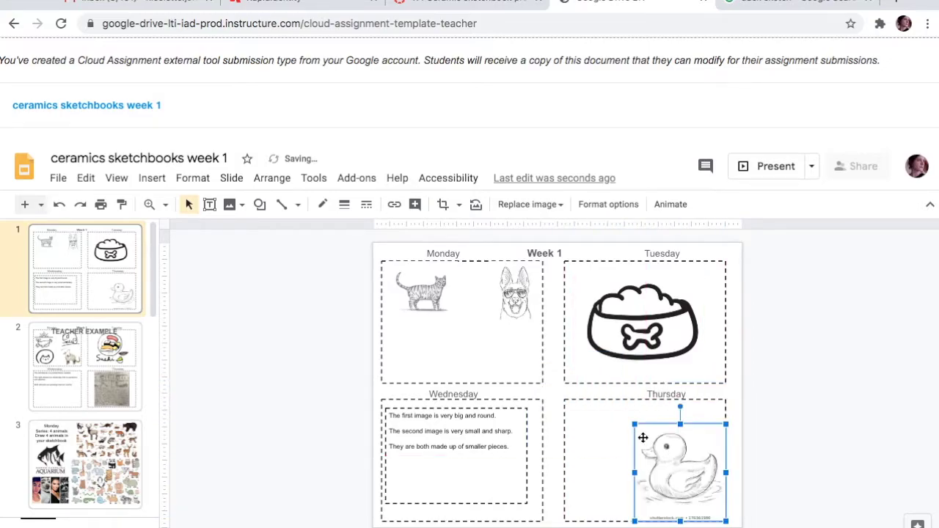
left_click_drag(635, 424, 677, 470)
Step: Begin the written response in the Thursday text box with "I sa"
left_click(620, 440)
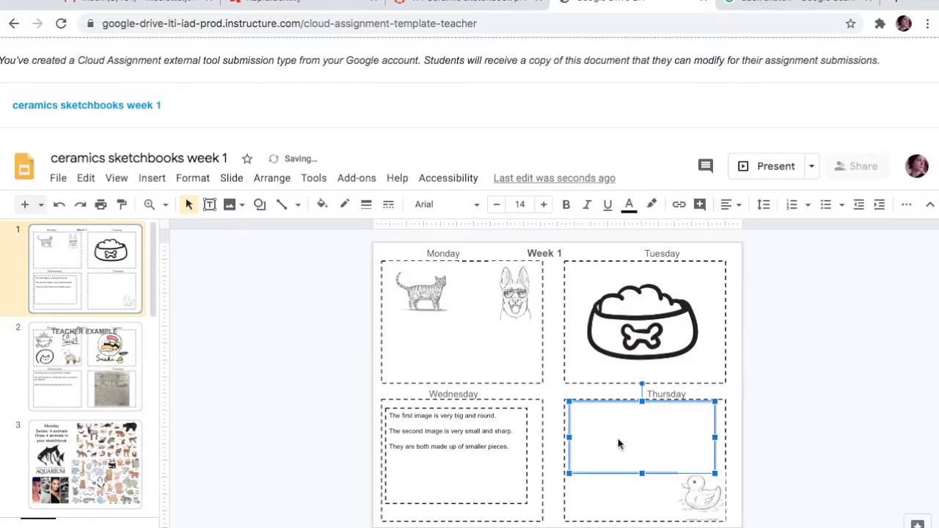
left_click(588, 424)
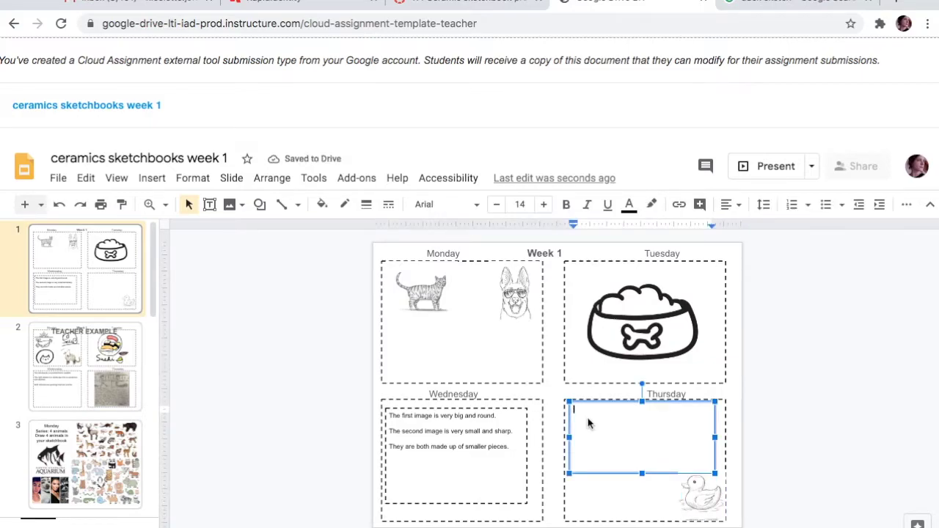
type("I sa")
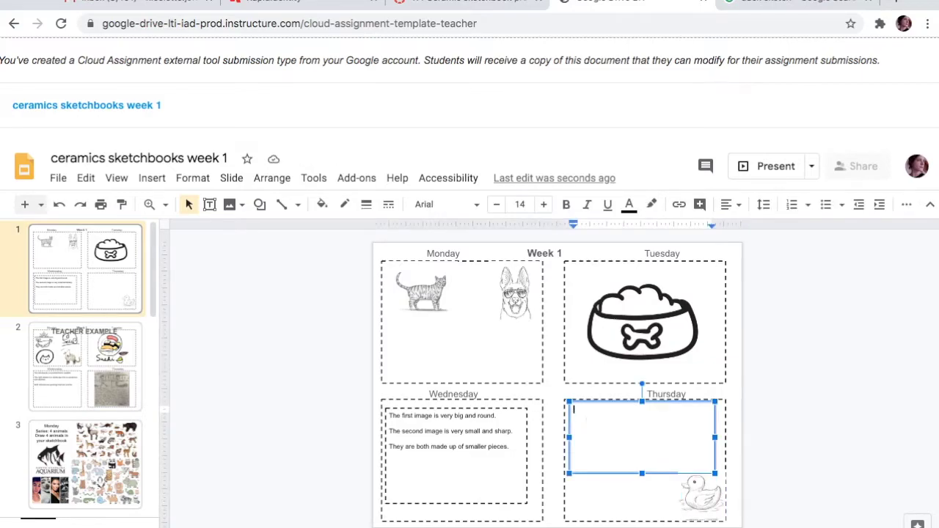